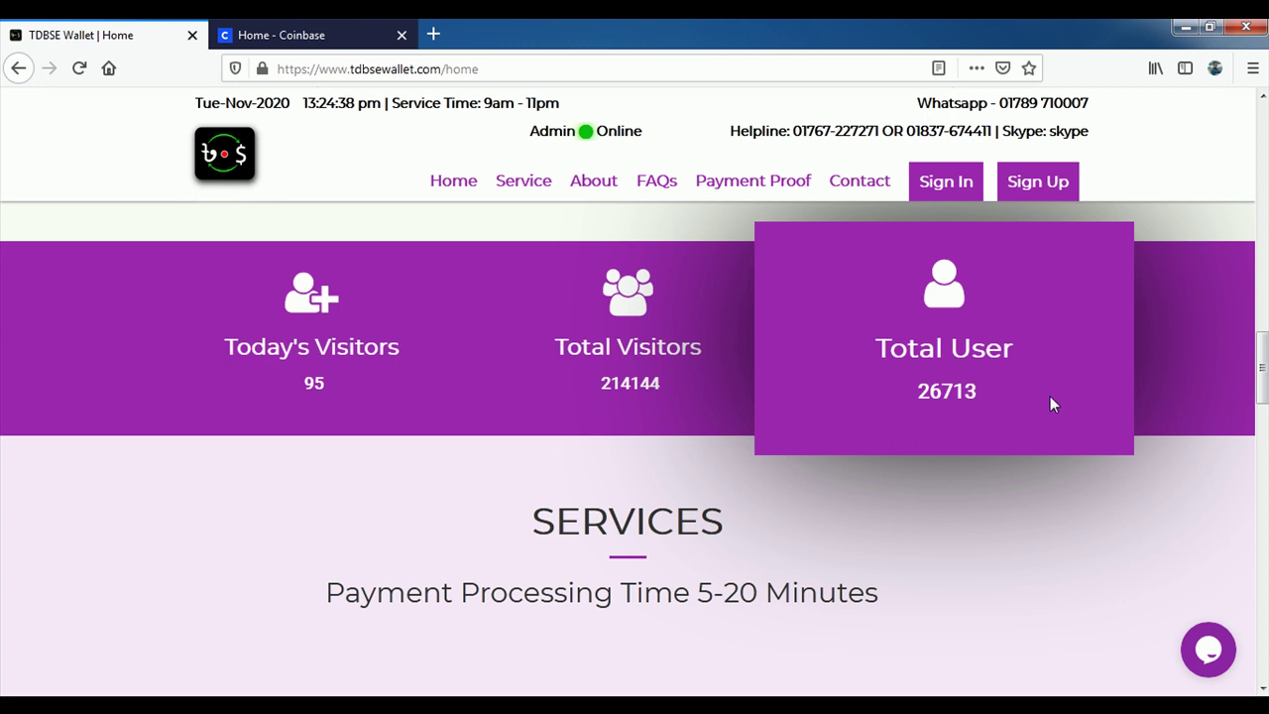
Examine the wallet site's home page, including its Services and About Us sections.
scroll(560, 594, down, 4)
scroll(566, 618, up, 2)
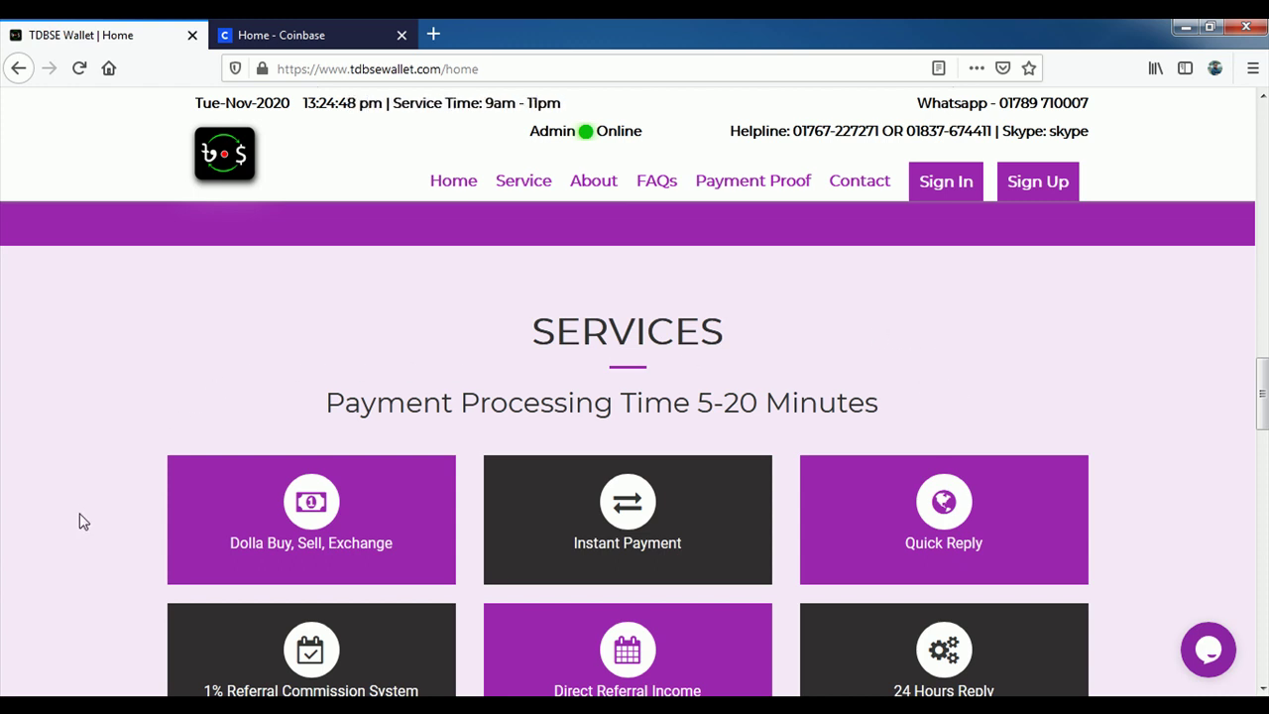
scroll(83, 520, down, 2)
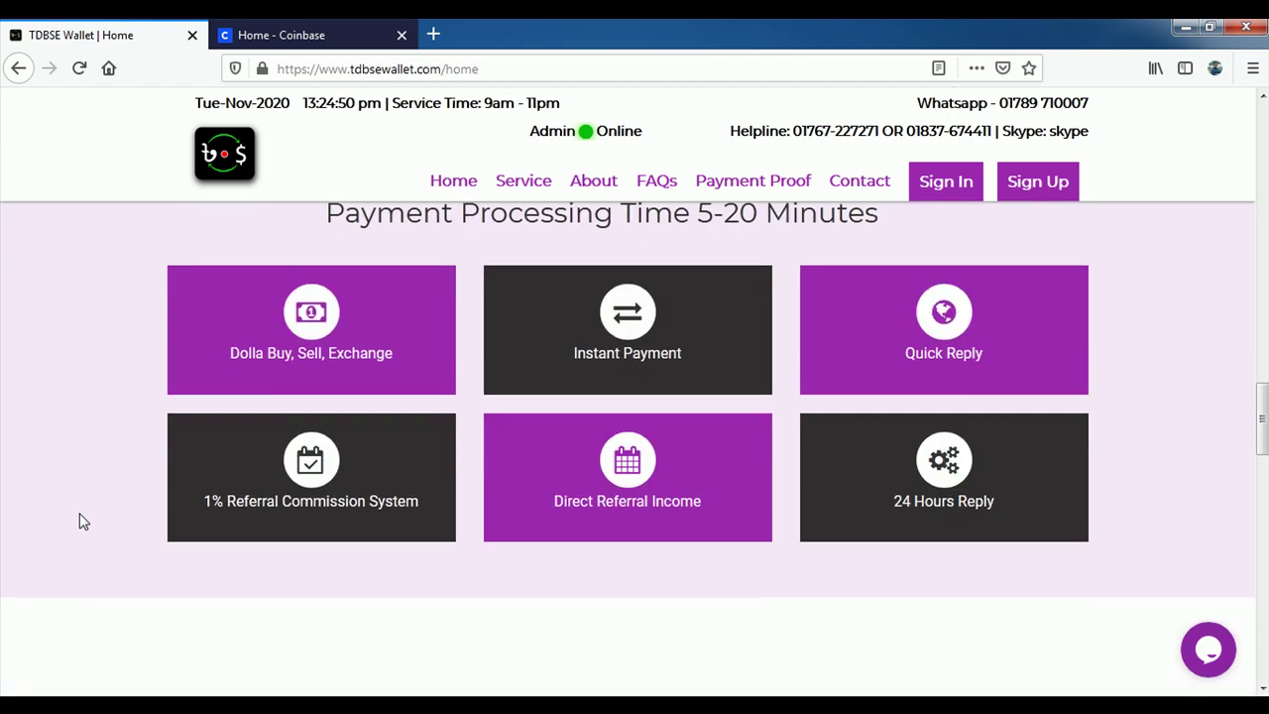
scroll(83, 521, down, 5)
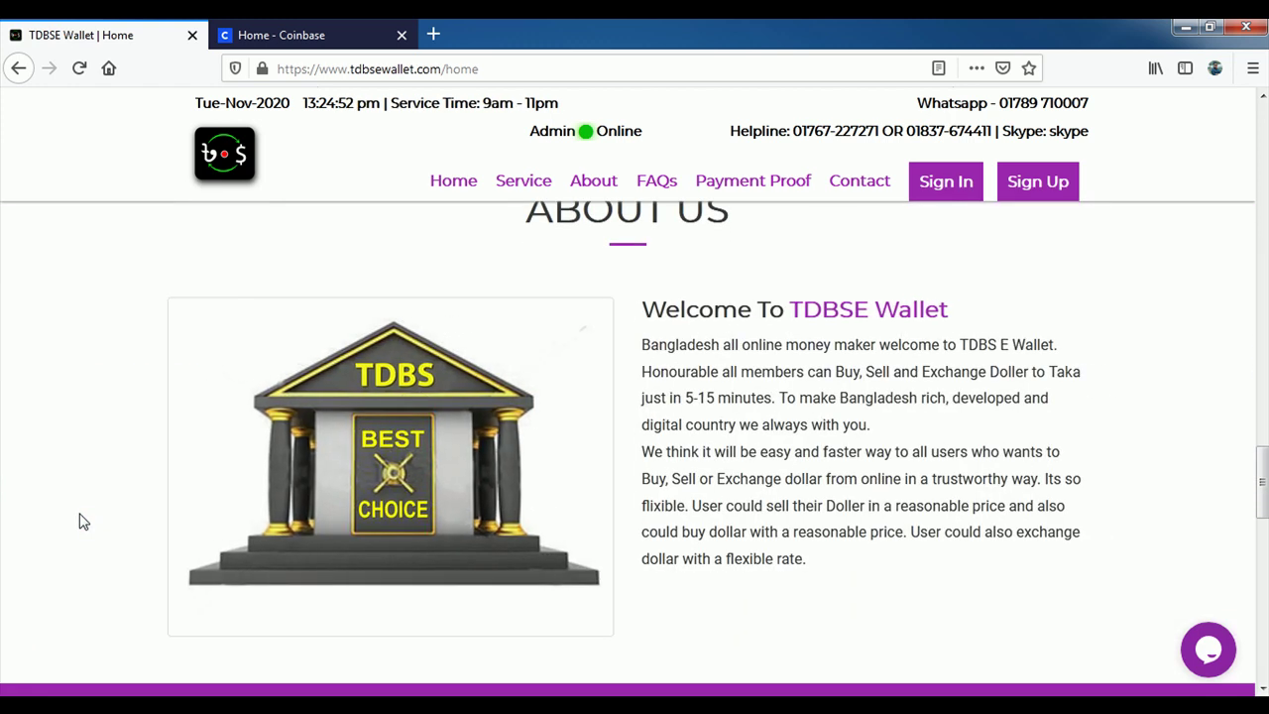
scroll(84, 521, up, 5)
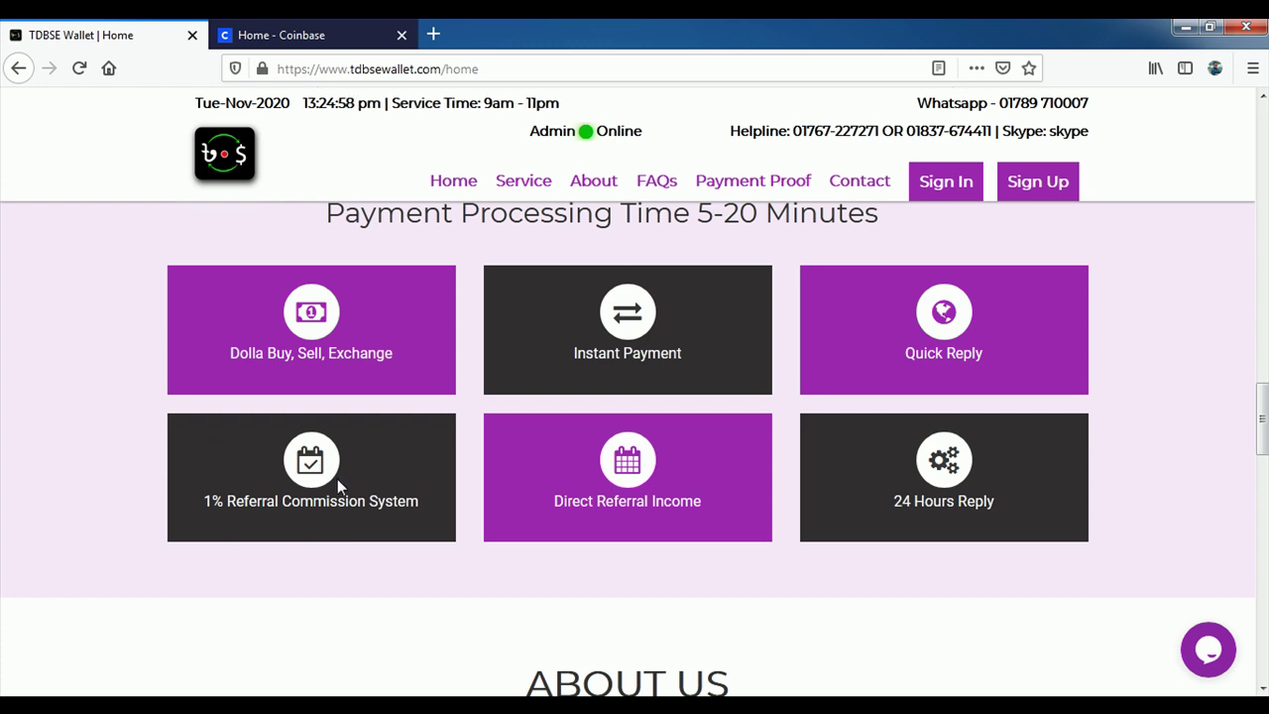
scroll(22, 567, up, 10)
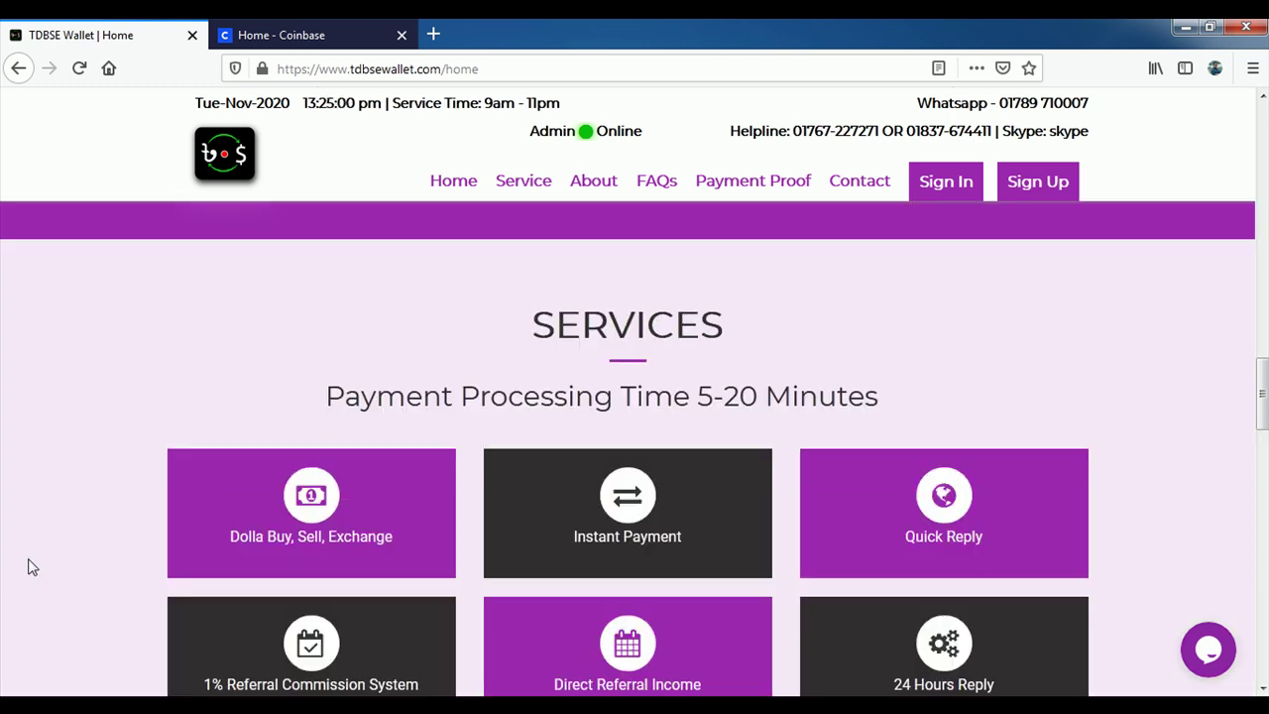
scroll(27, 565, up, 10)
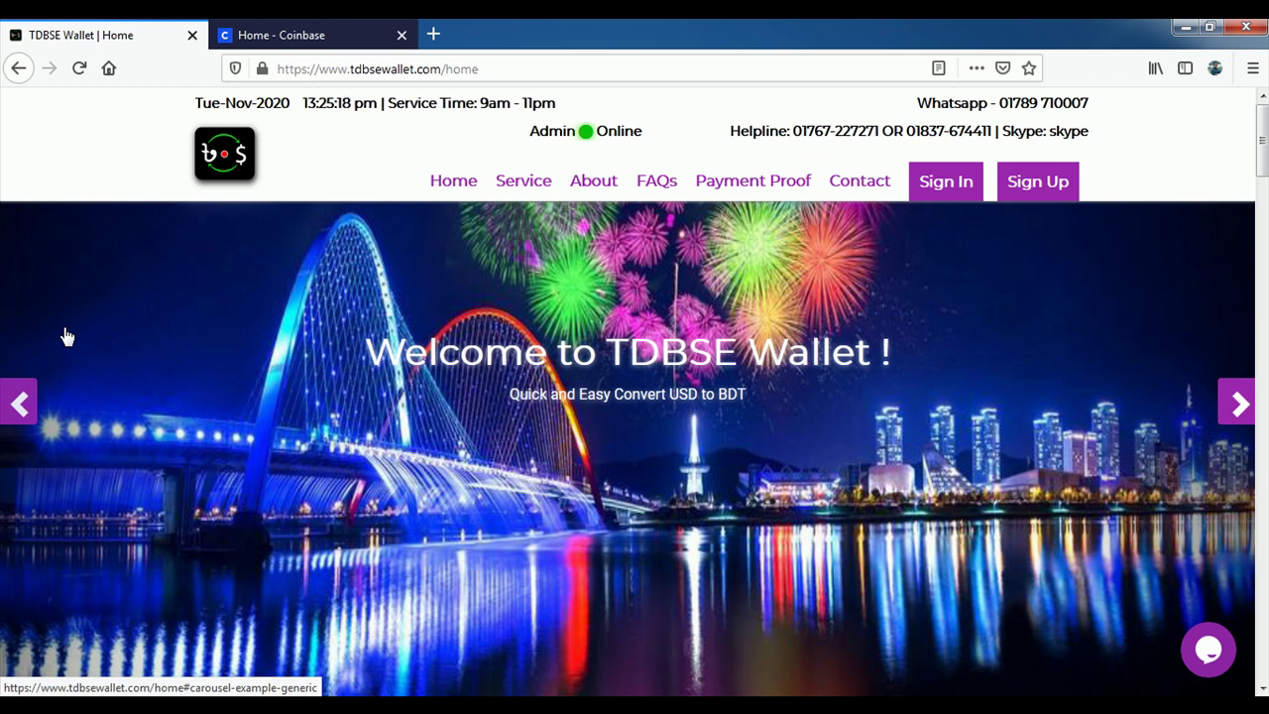
Open the registration form, clear the prefilled confirm-email and password fields, choose Bangladesh as the country, and return to the home page.
click(1043, 190)
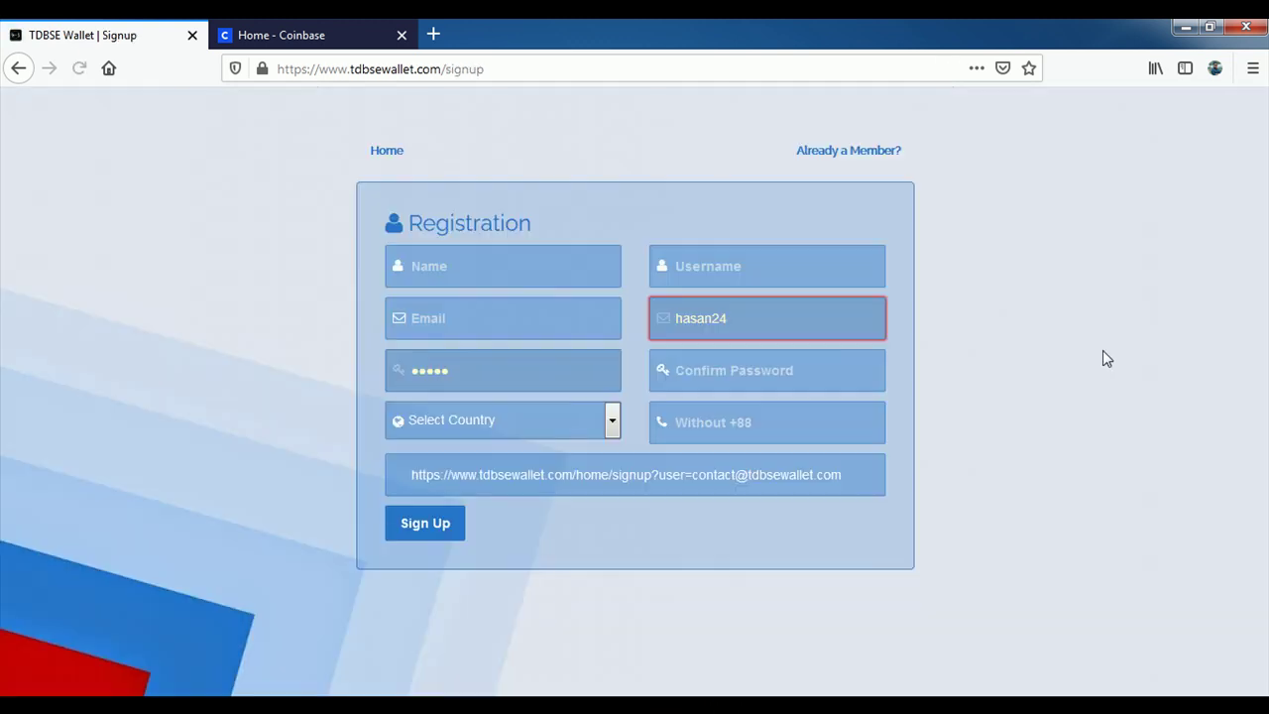
drag(751, 322, 632, 317)
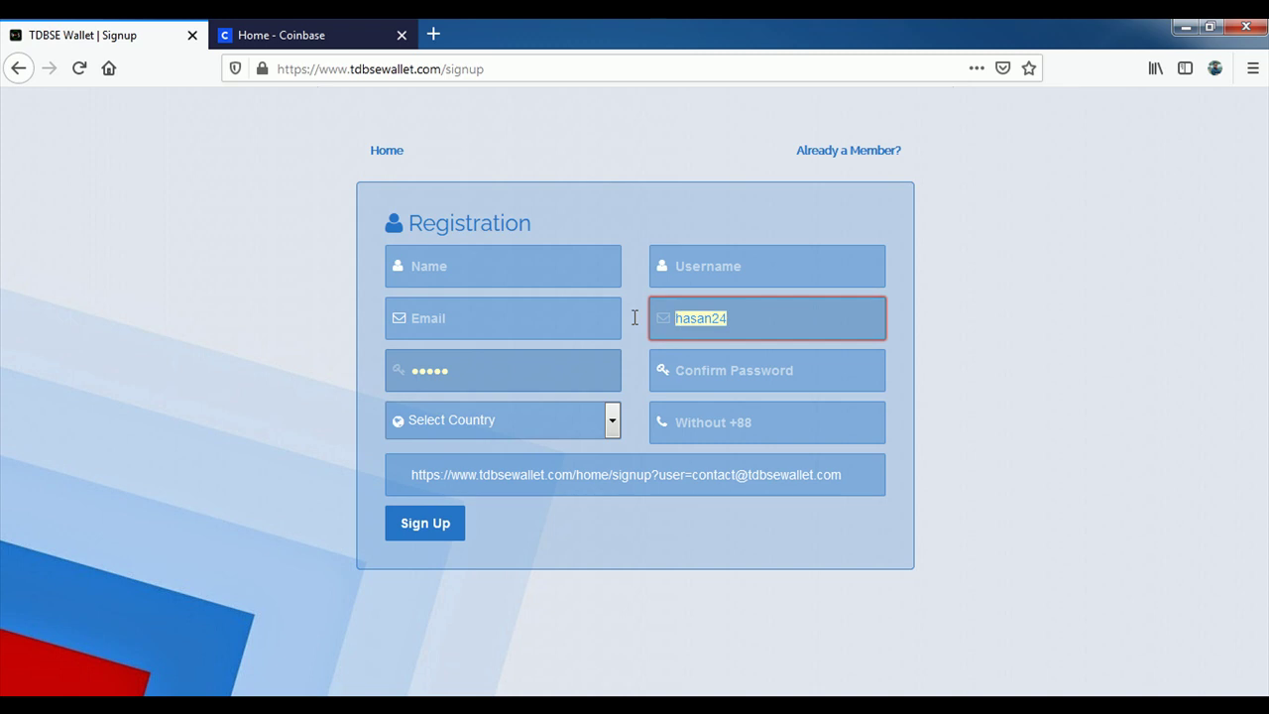
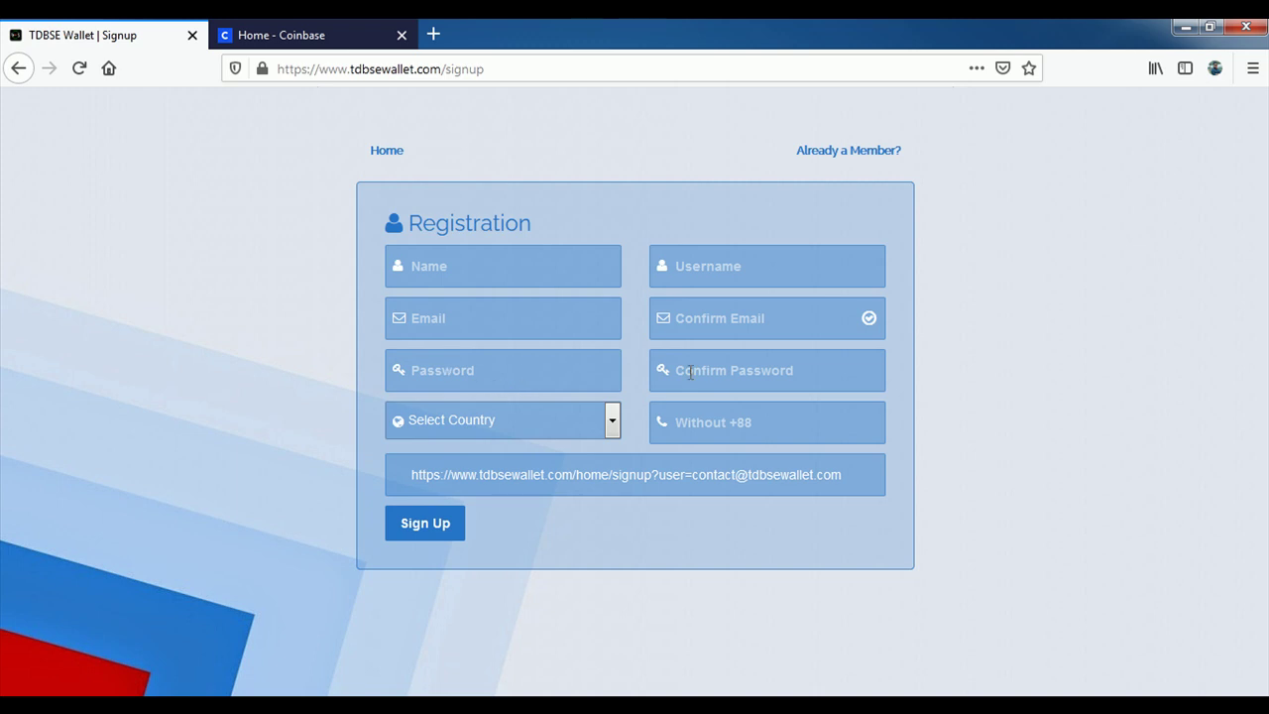
click(594, 434)
scroll(544, 327, down, 10)
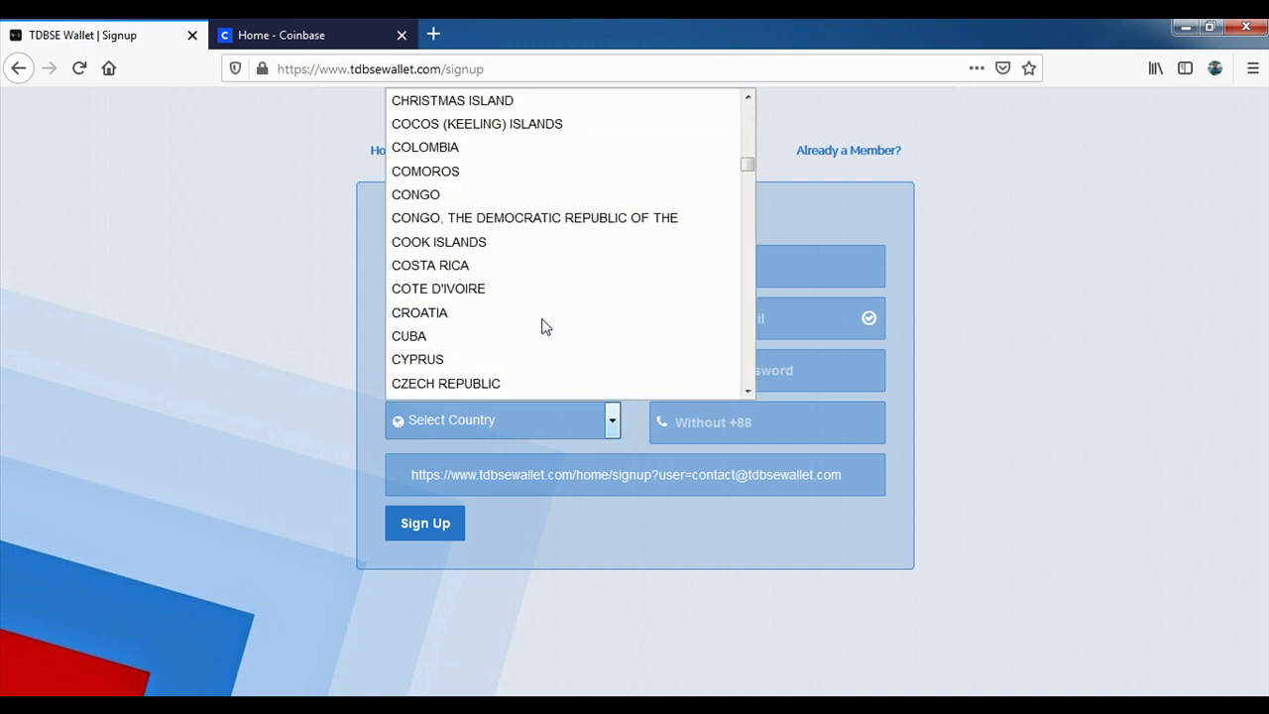
scroll(544, 327, up, 8)
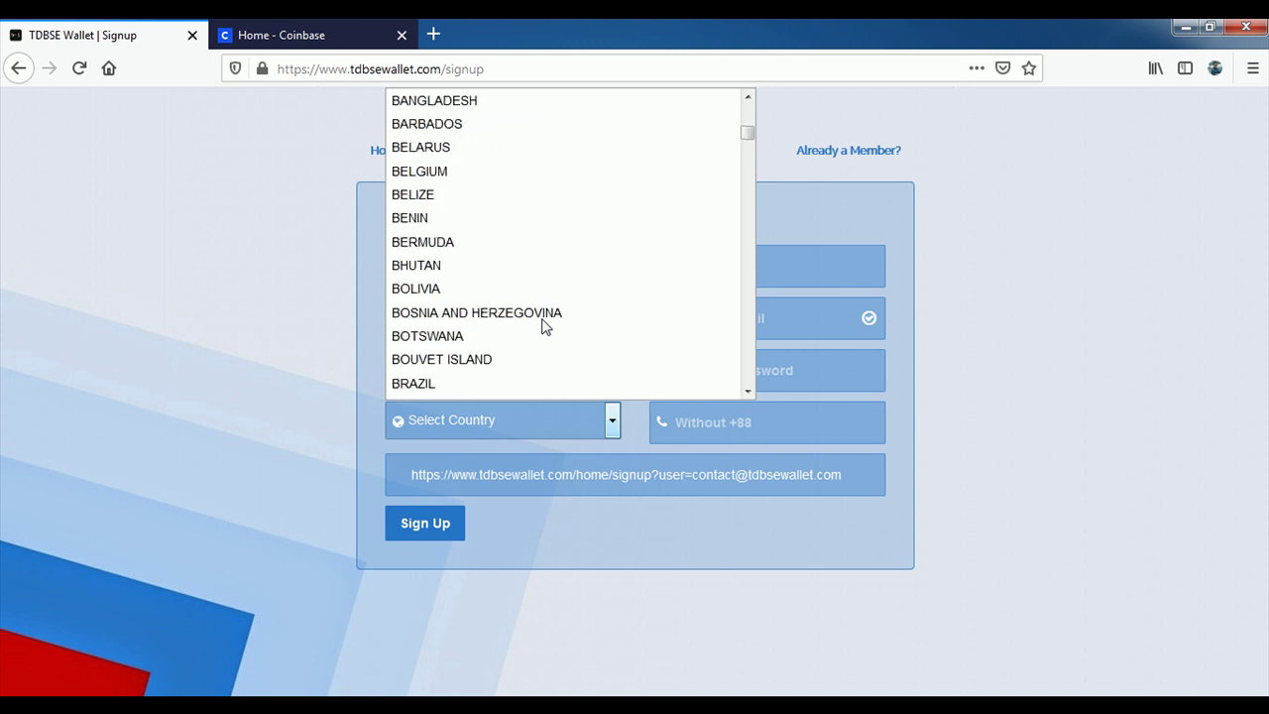
click(491, 102)
click(731, 428)
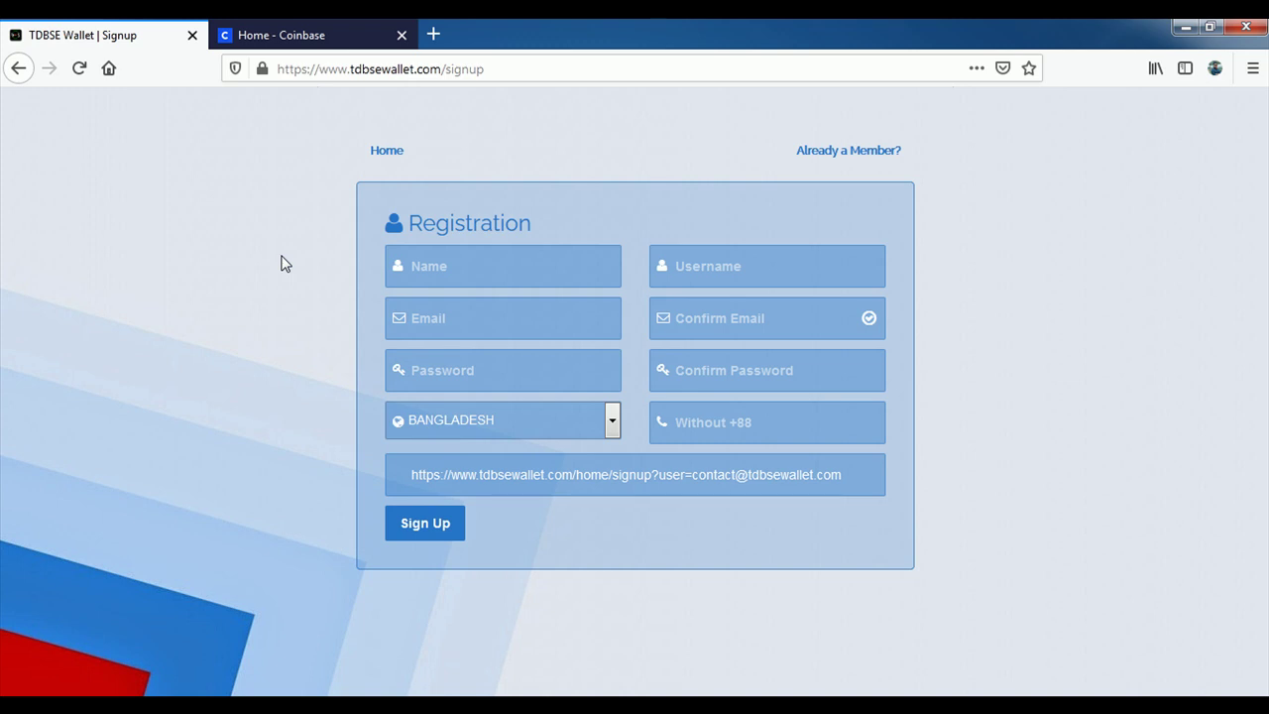
click(391, 151)
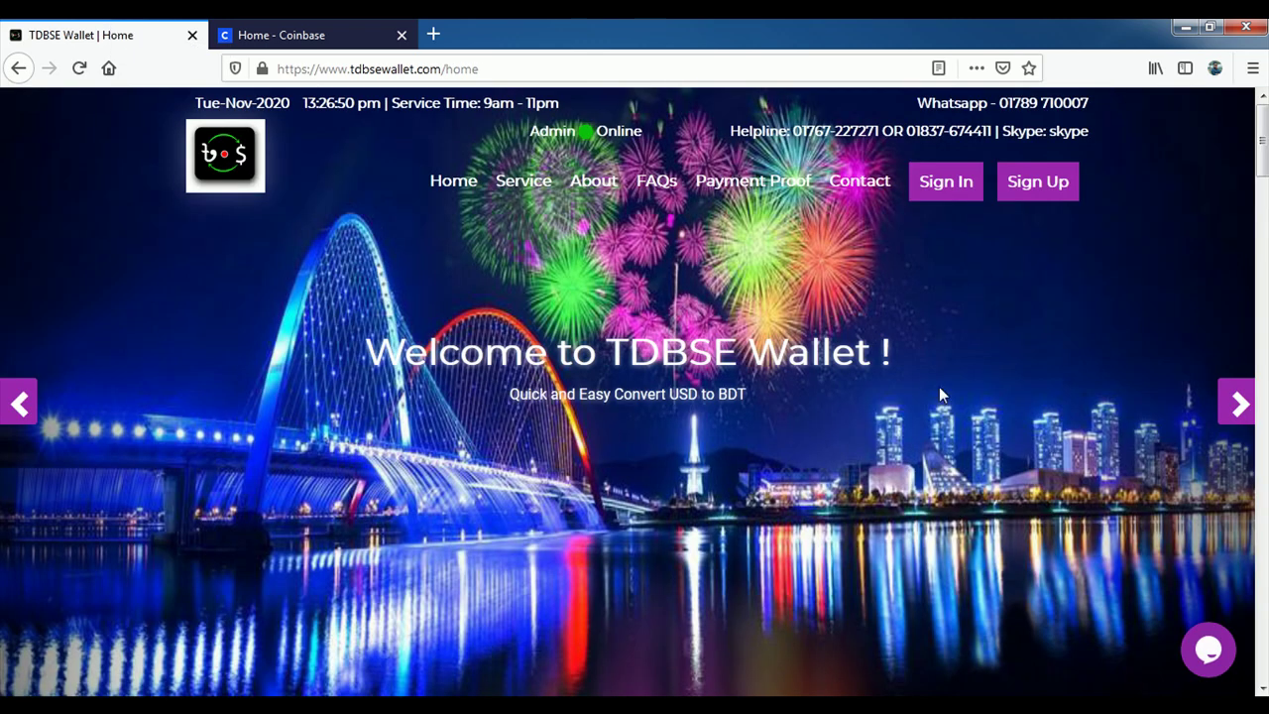
Sign in to the wallet account with the prefilled credentials and open the Sell Dollar order form.
click(931, 194)
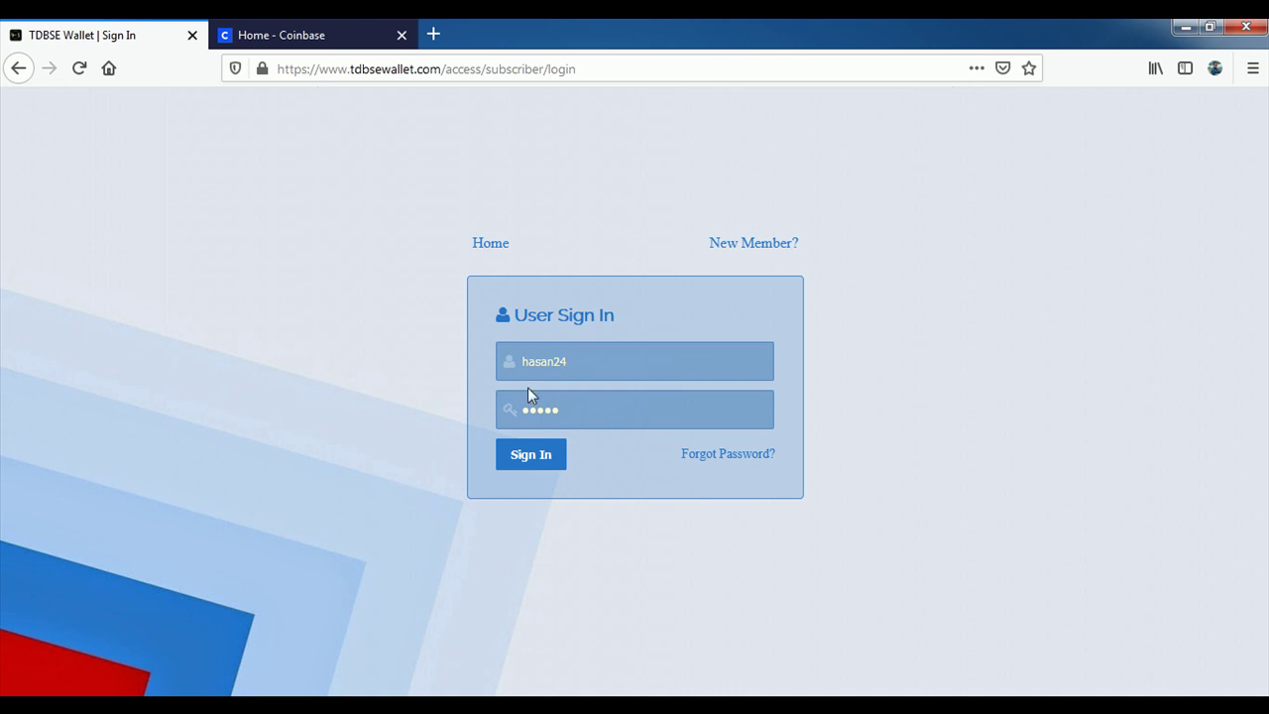
click(539, 460)
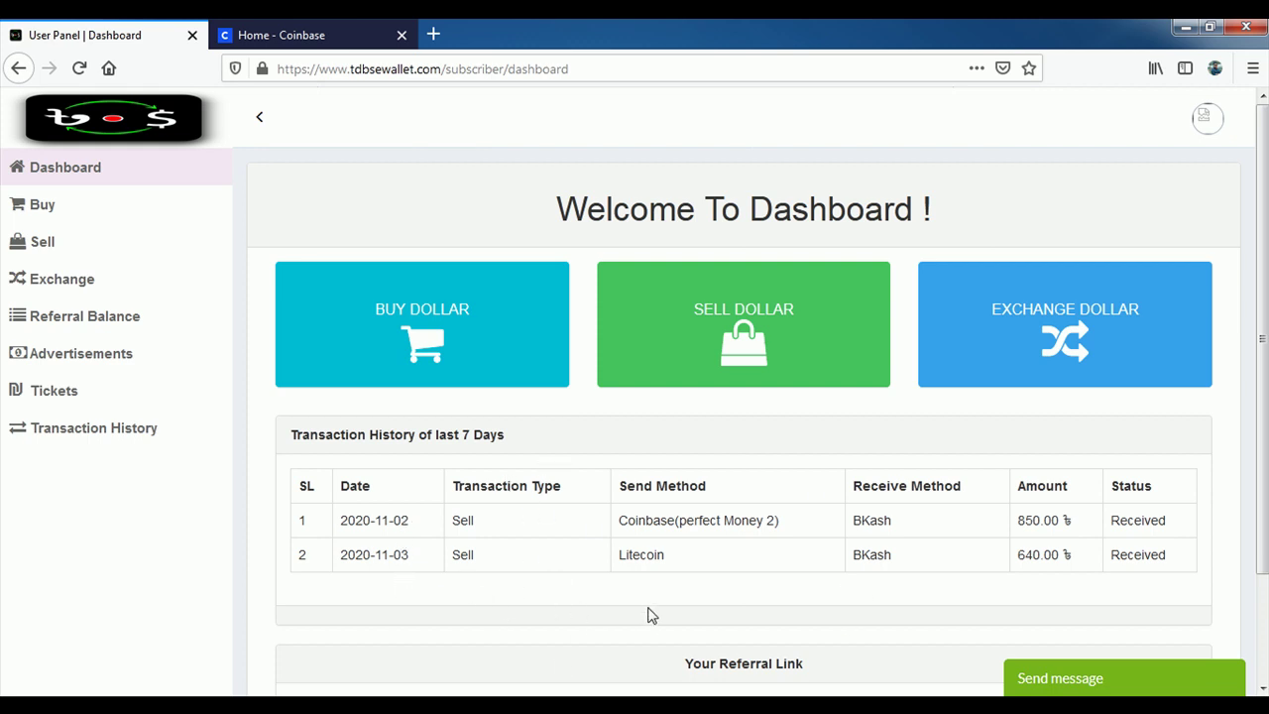
click(743, 313)
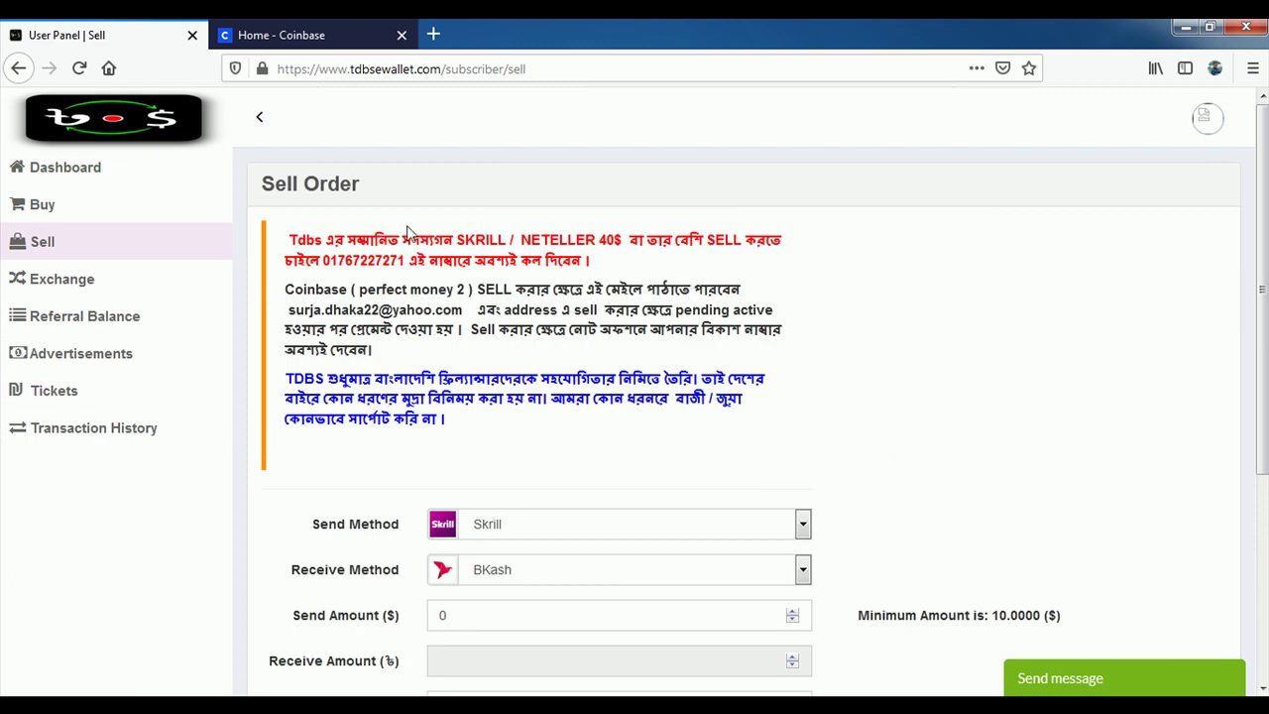
Set the sell order's send method to Coinbase(perfect Money 2) and its receive method to BKash.
drag(483, 424, 297, 230)
click(1006, 399)
scroll(1077, 438, down, 2)
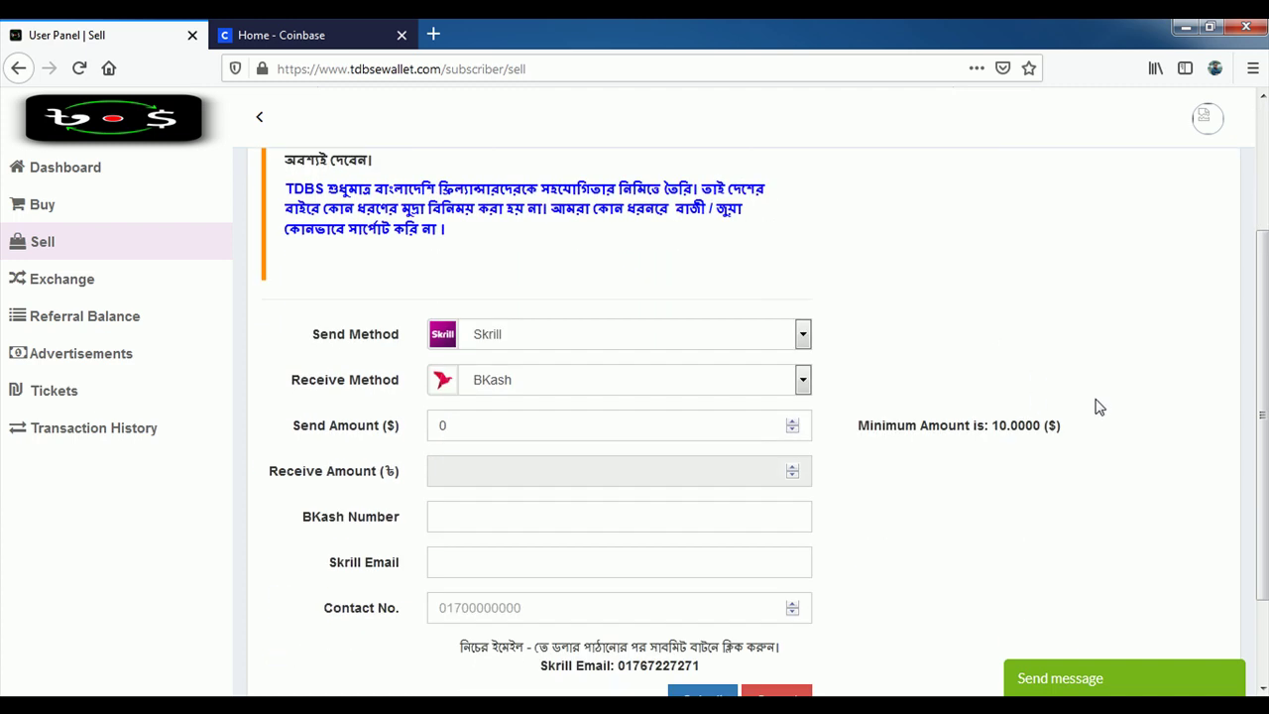
scroll(1099, 406, down, 1)
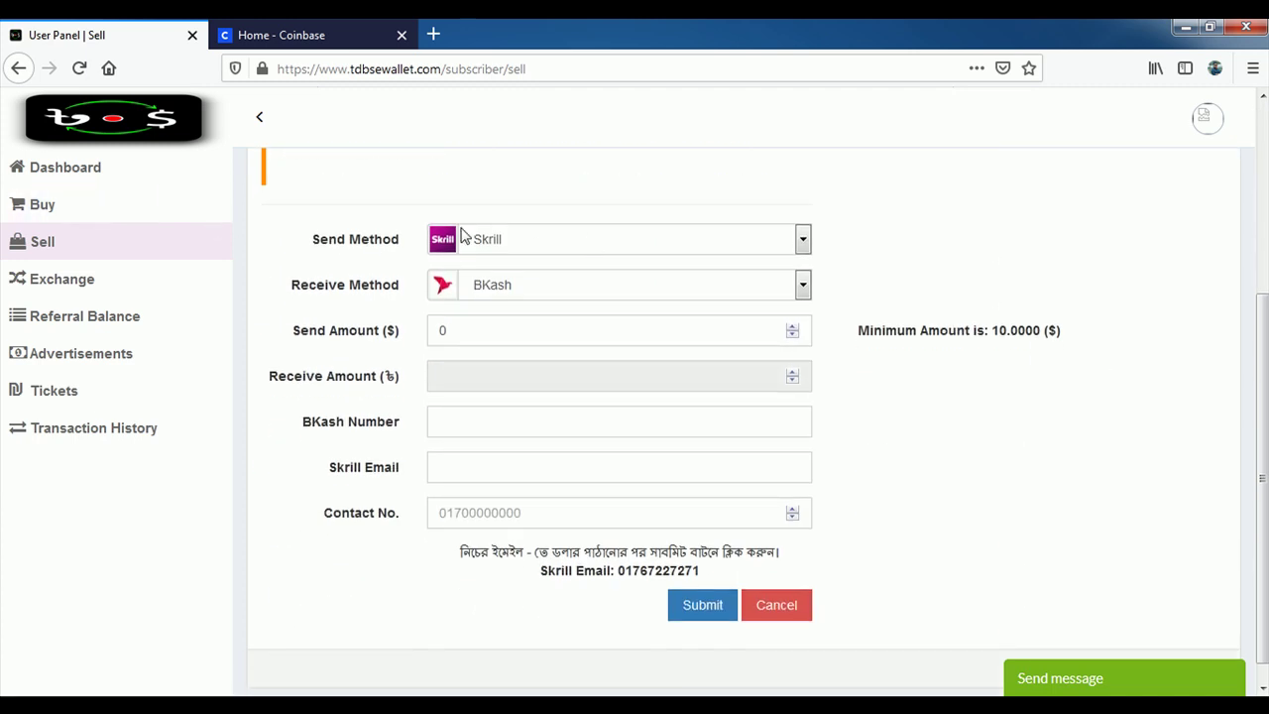
click(525, 243)
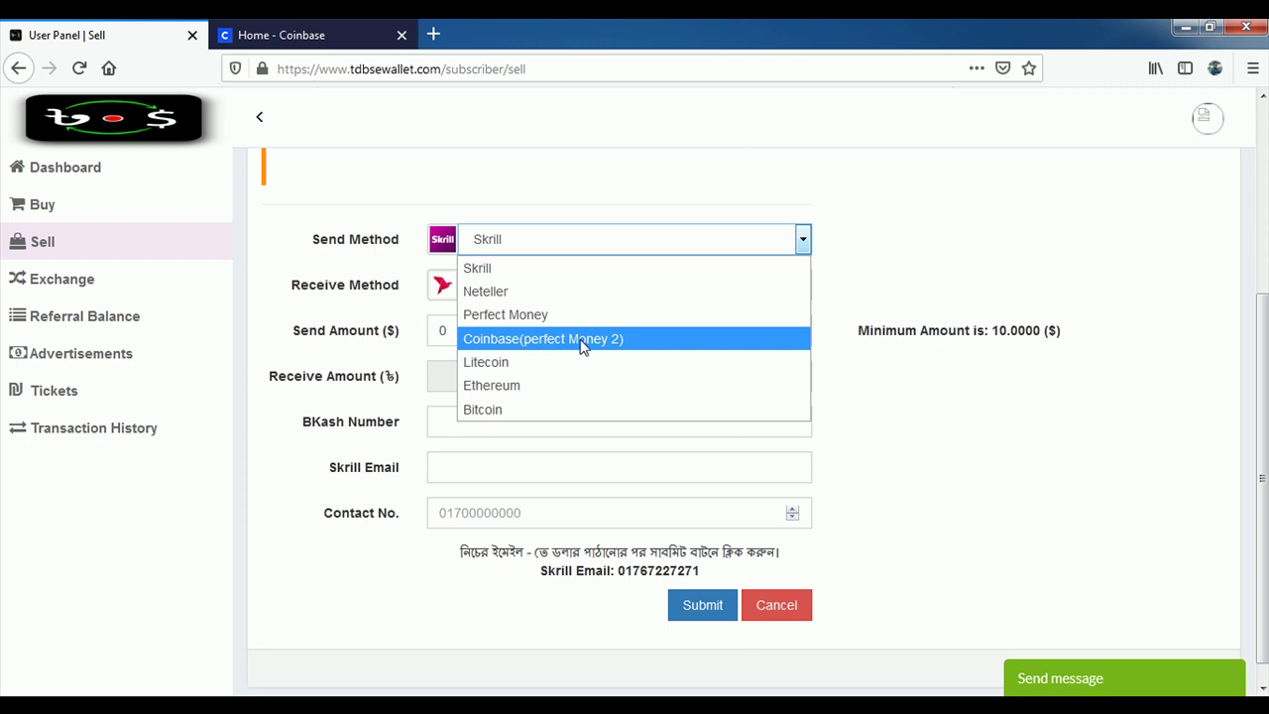
click(520, 343)
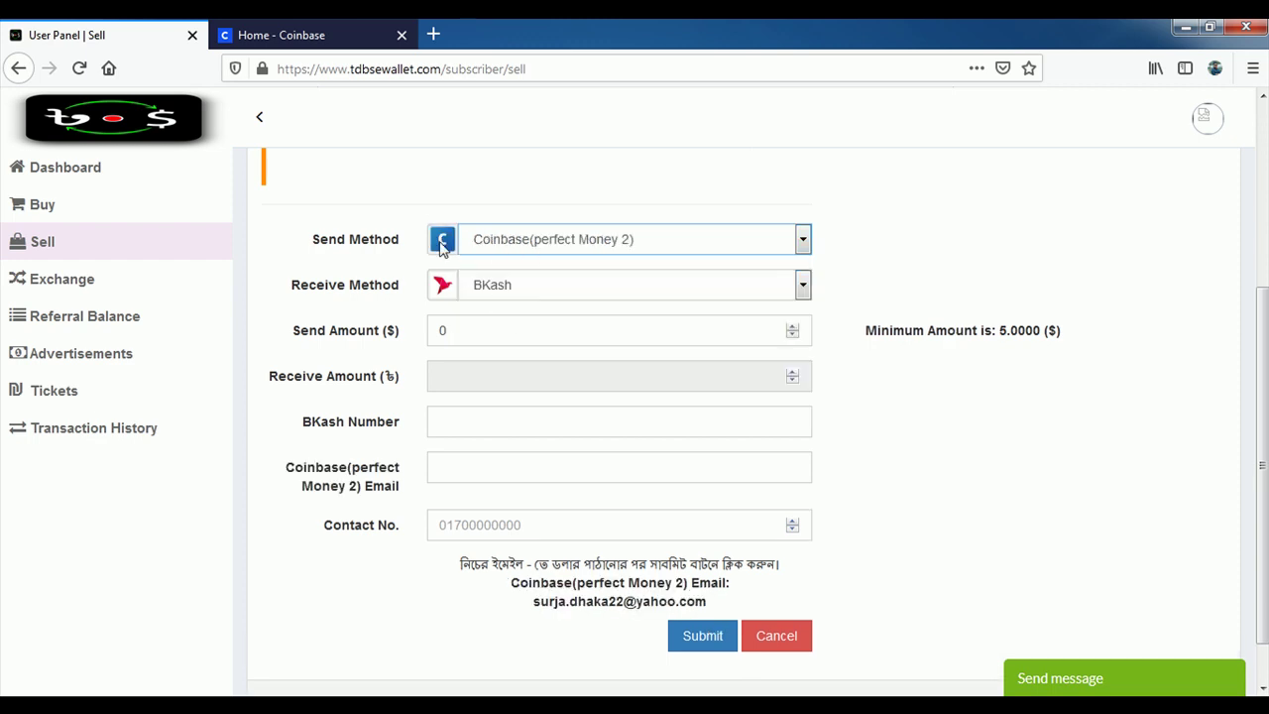
click(530, 287)
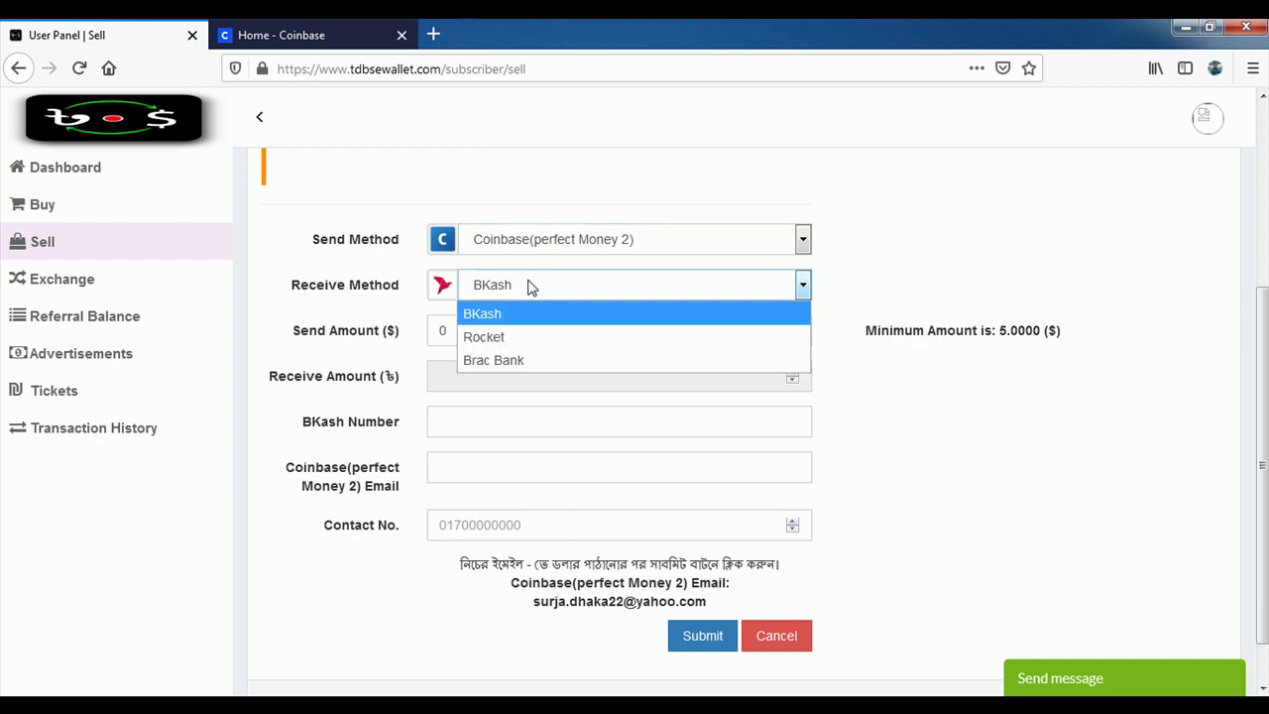
click(489, 315)
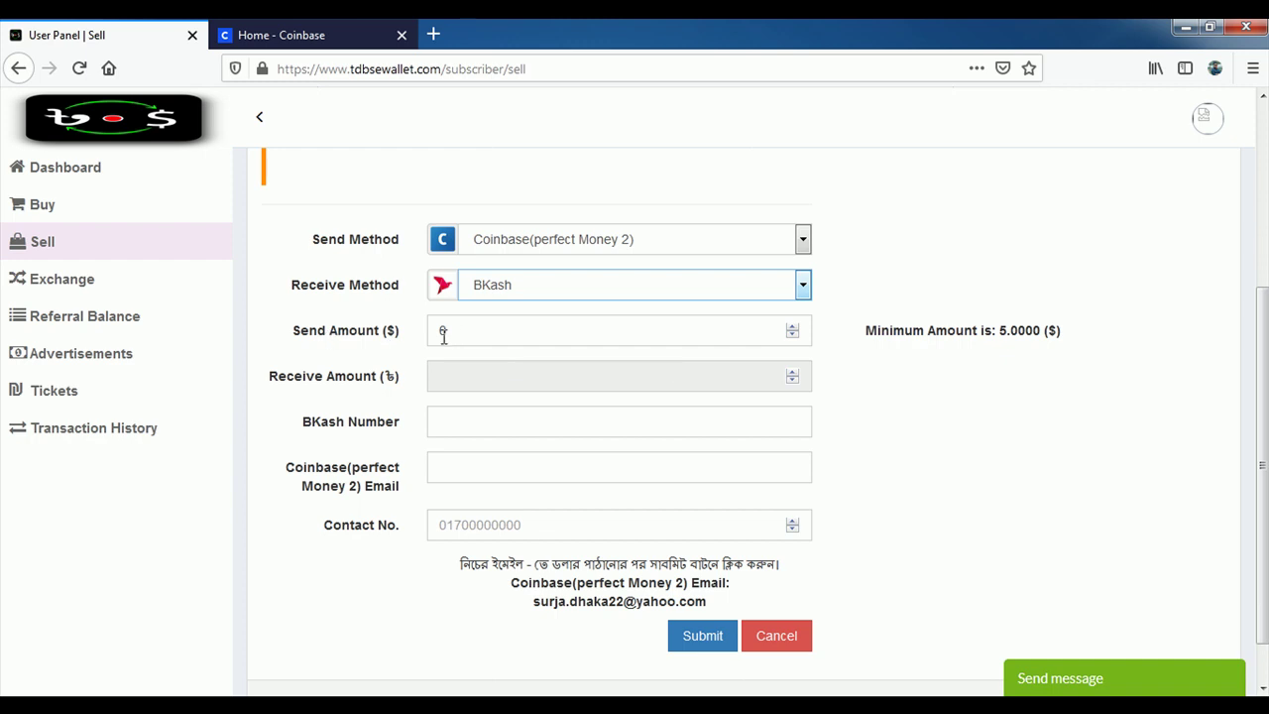
Check the order's minimum send amount and the available Bitcoin balance in the Coinbase portfolio.
drag(864, 334, 1085, 337)
click(996, 393)
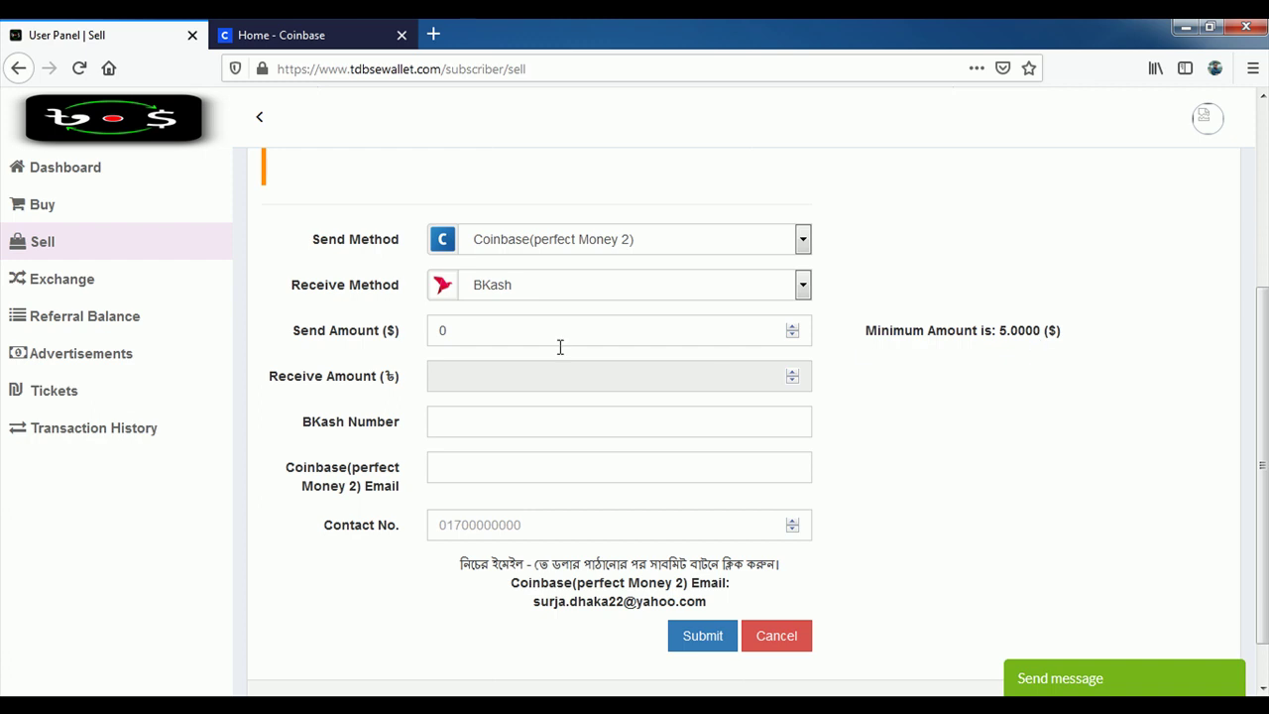
click(458, 329)
click(932, 430)
click(439, 328)
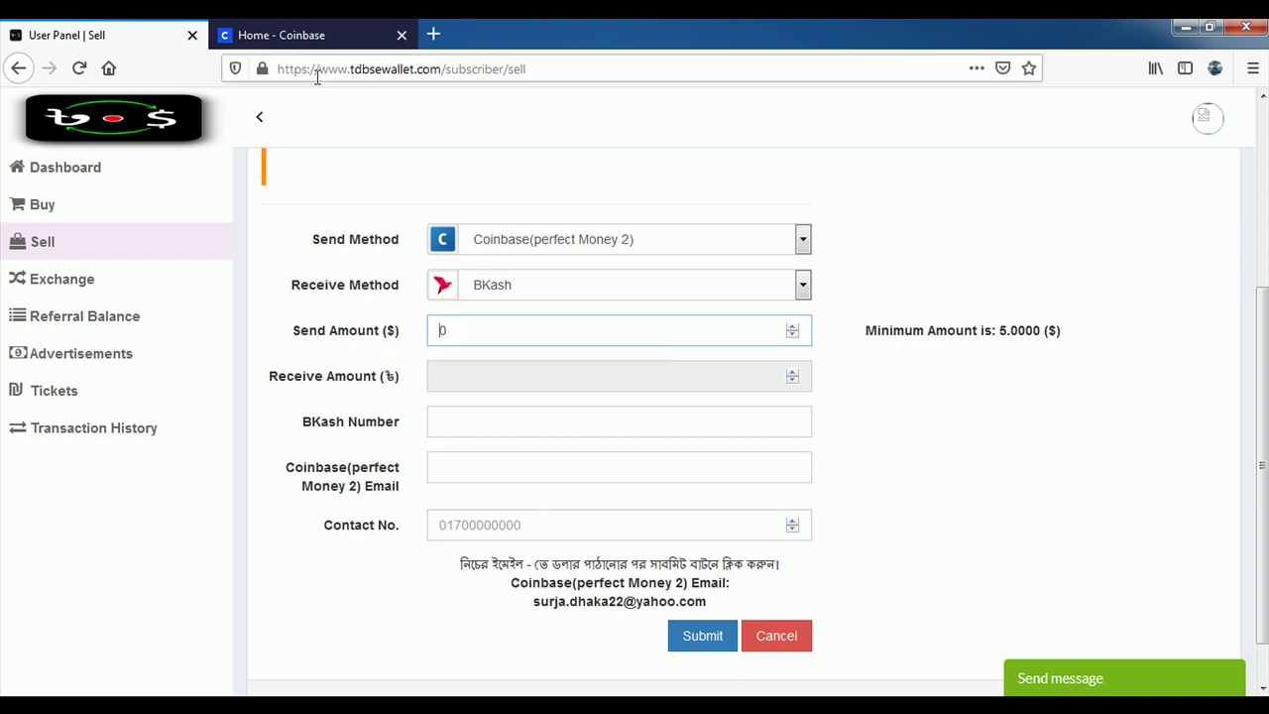
click(293, 31)
scroll(3, 417, down, 10)
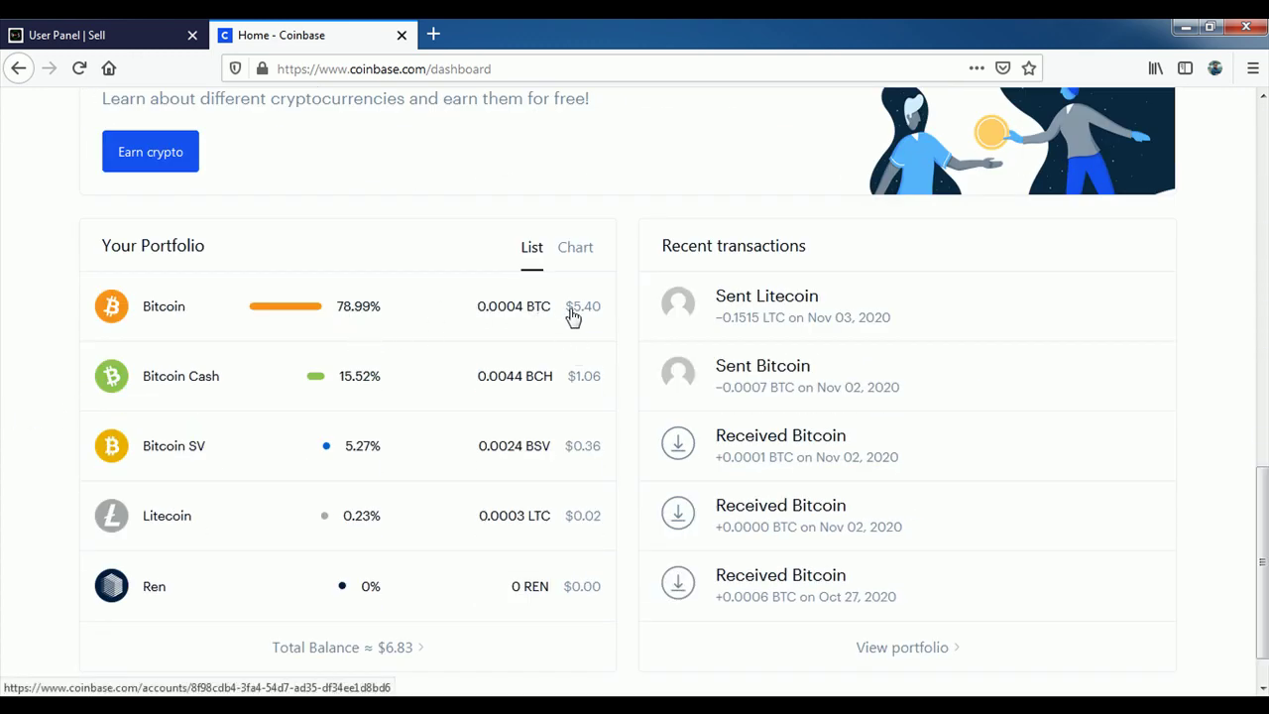
click(111, 27)
Set the sell order's send amount to 5 dollars and paste the account holder's BKash number.
double_click(441, 331)
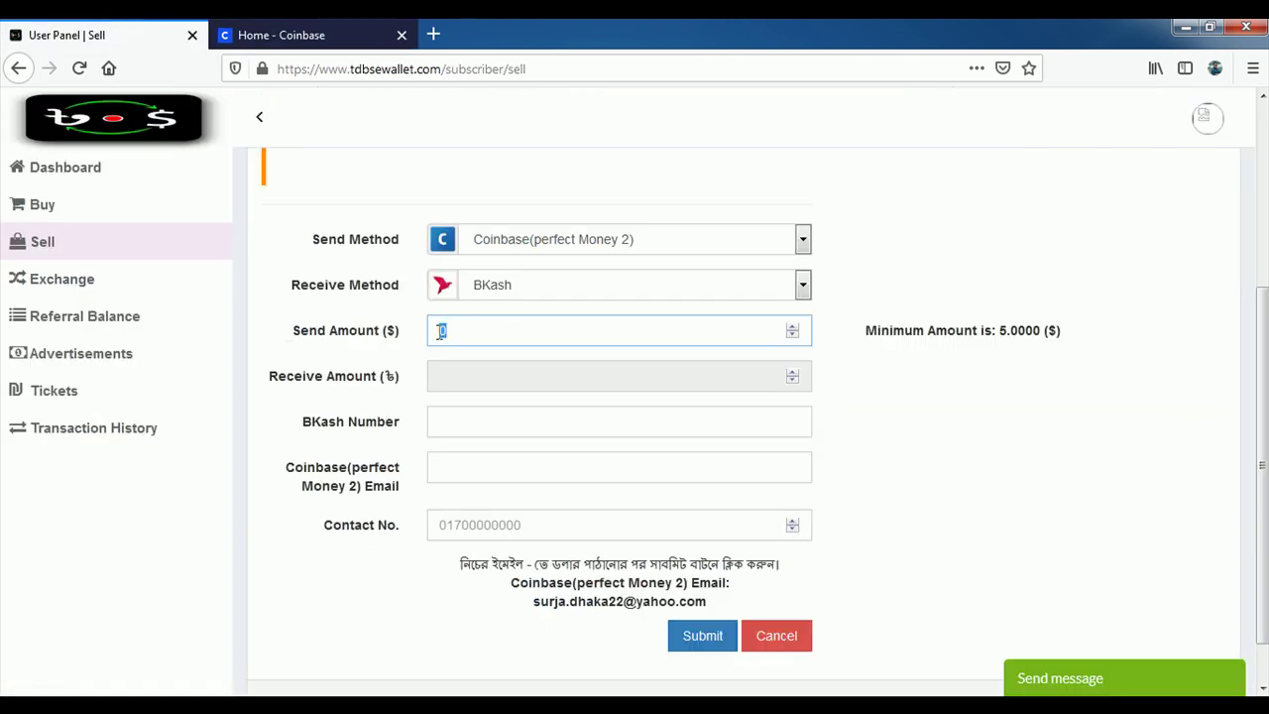
text(5)
click(739, 390)
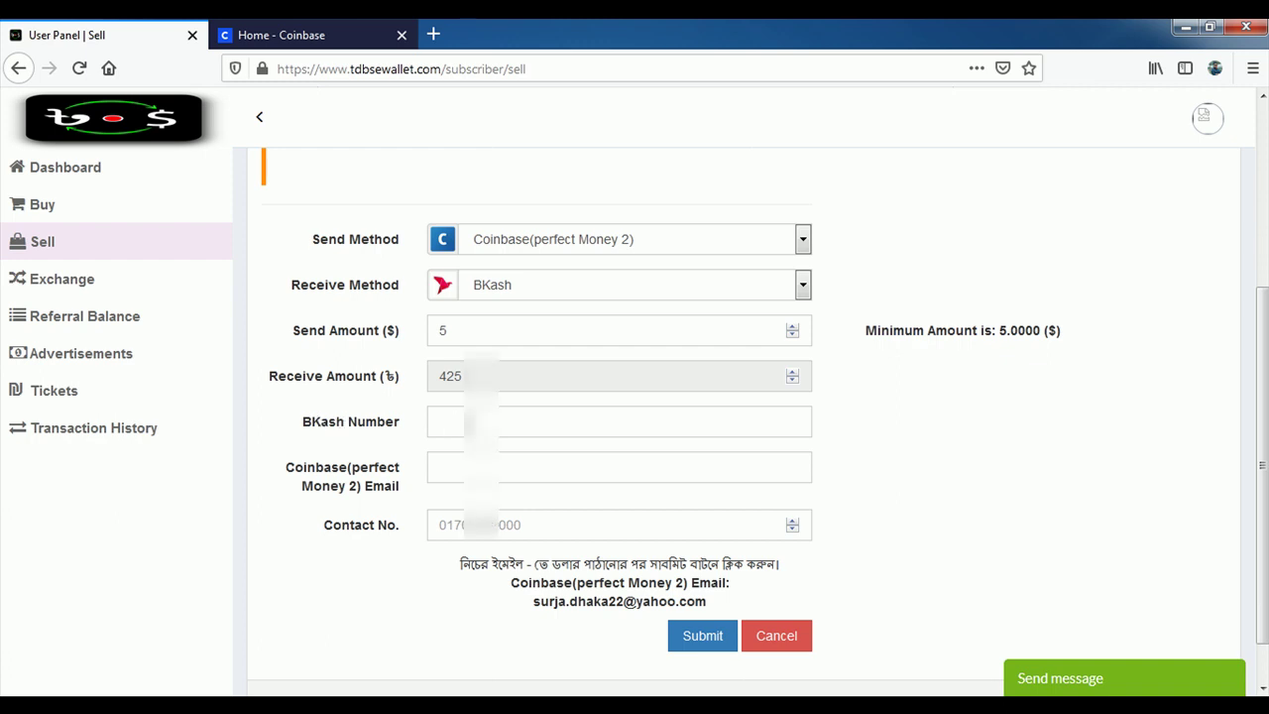
click(466, 422)
key(ctrl+v)
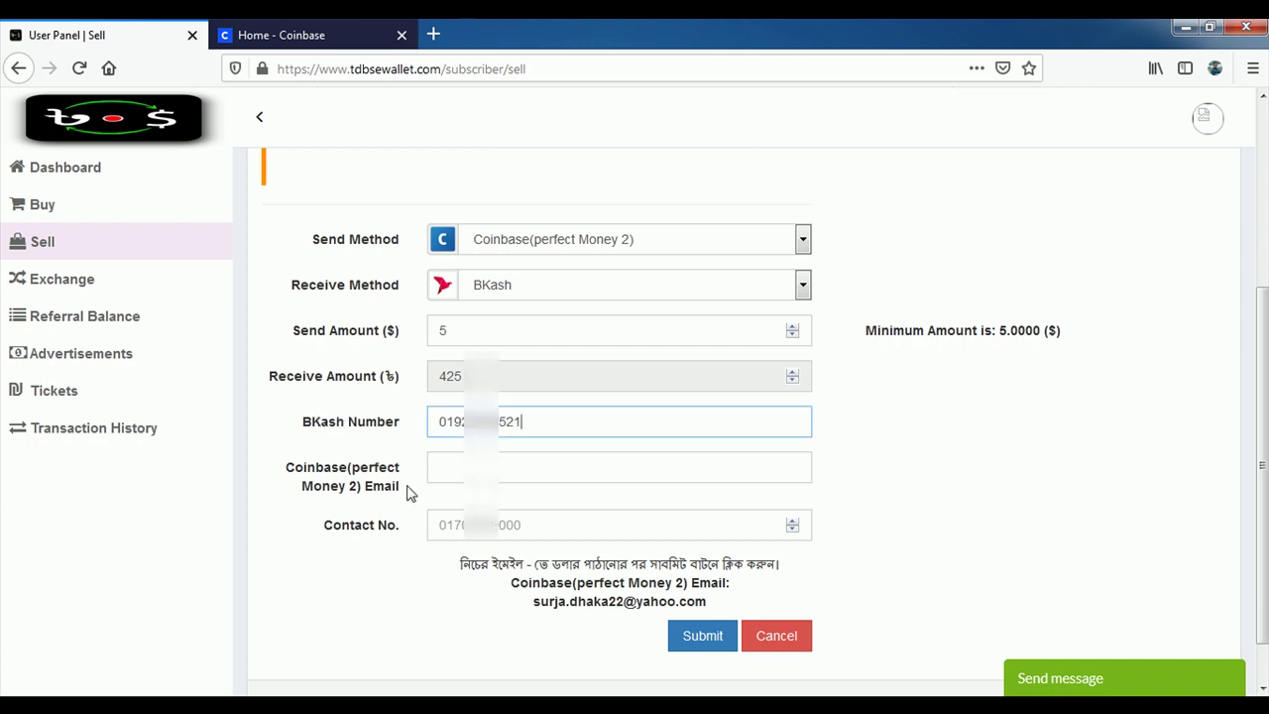
View the top of the Coinbase dashboard and fill in the sell order's Coinbase email with the suggested address.
click(281, 31)
scroll(405, 439, up, 10)
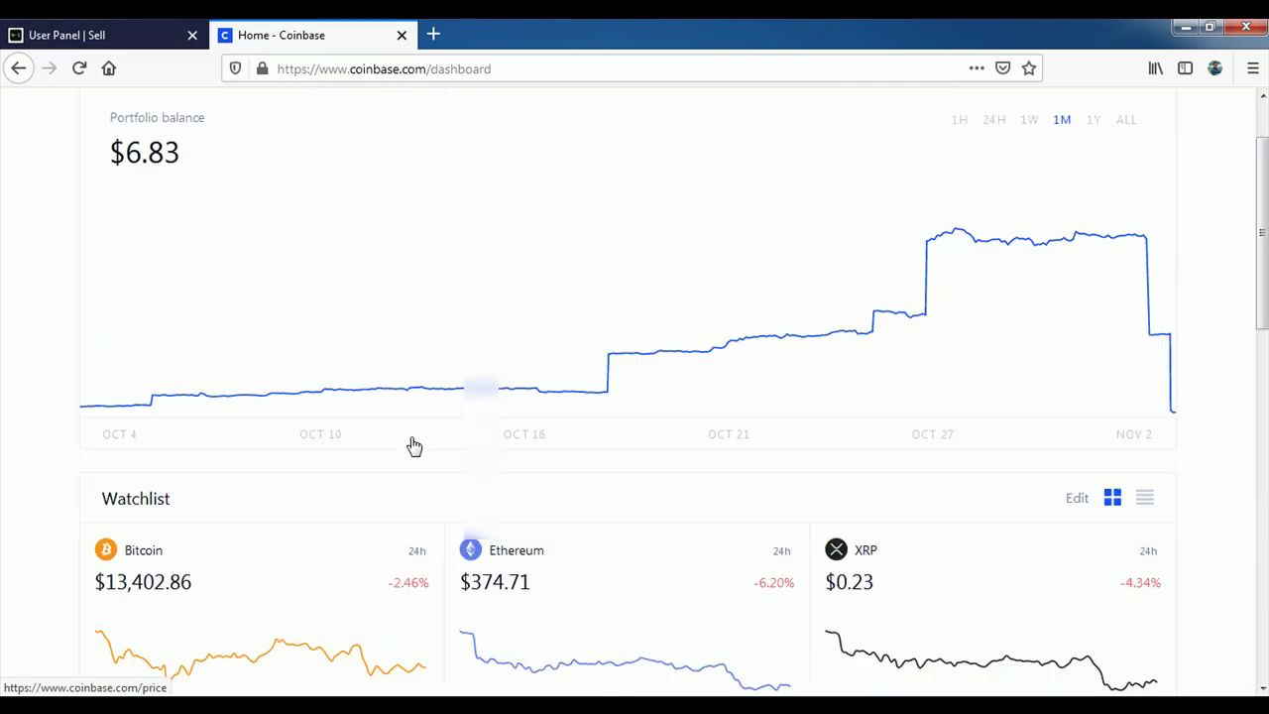
scroll(198, 362, up, 3)
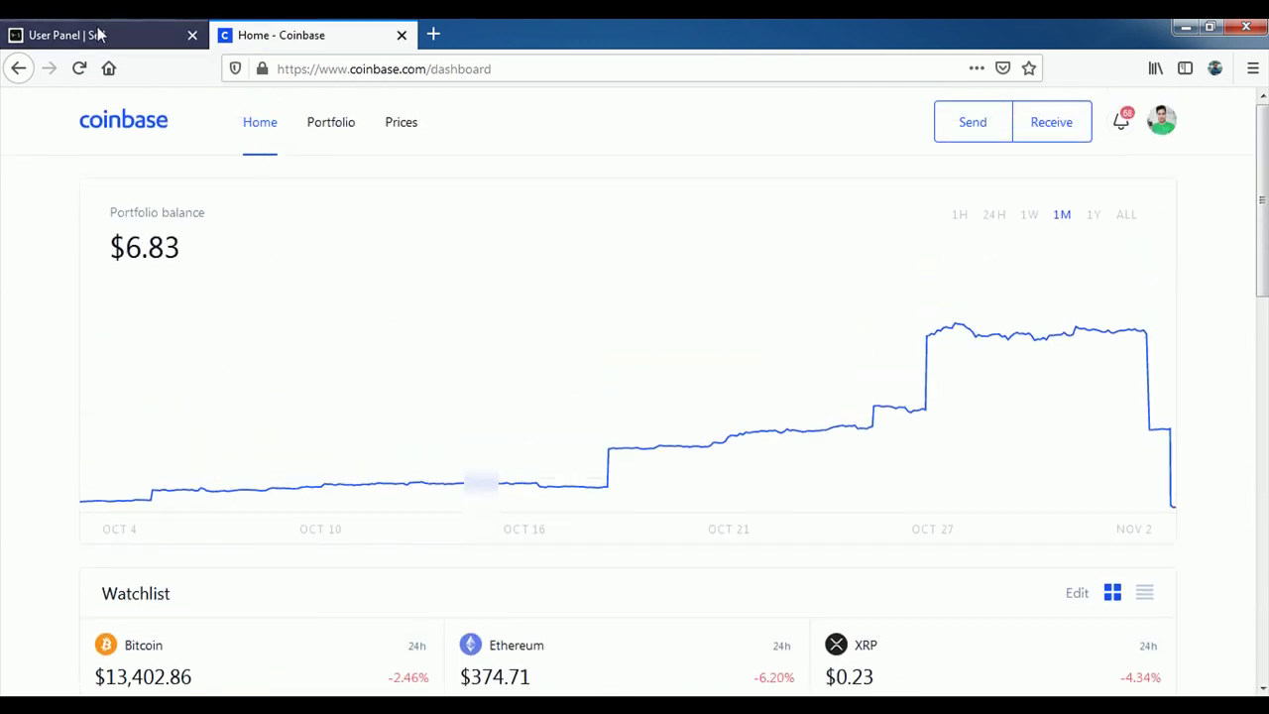
click(83, 33)
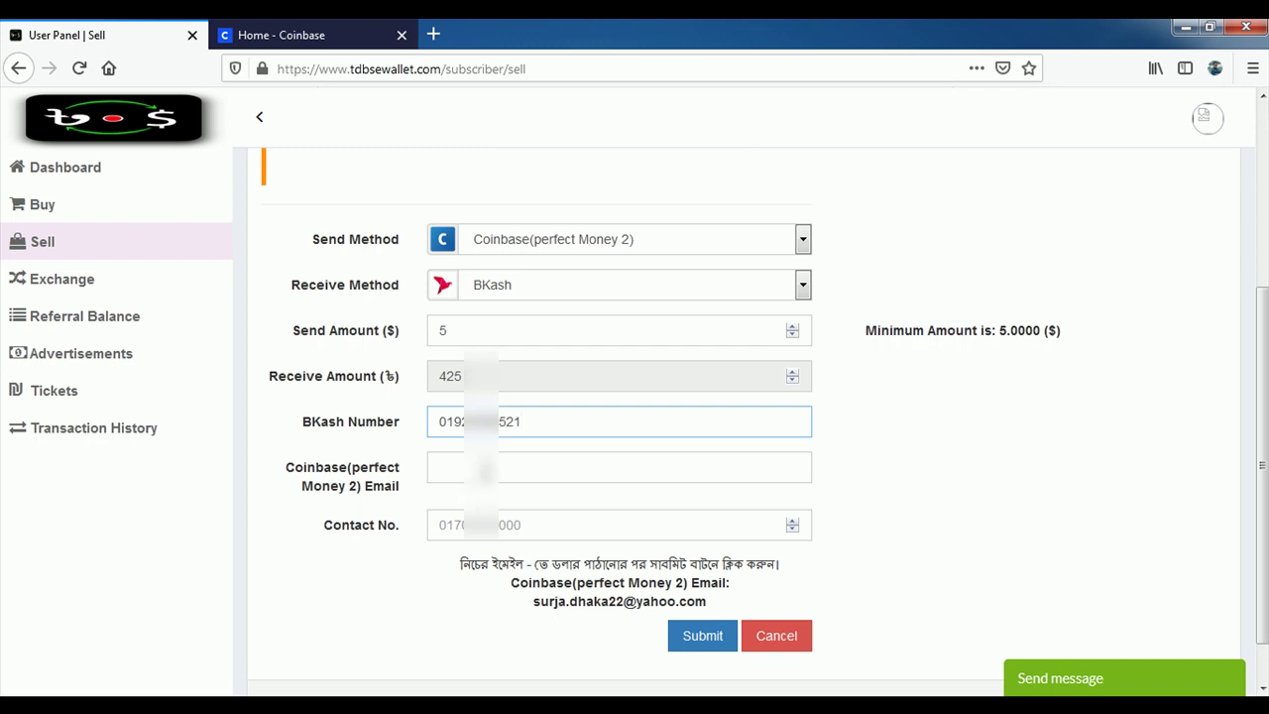
click(499, 466)
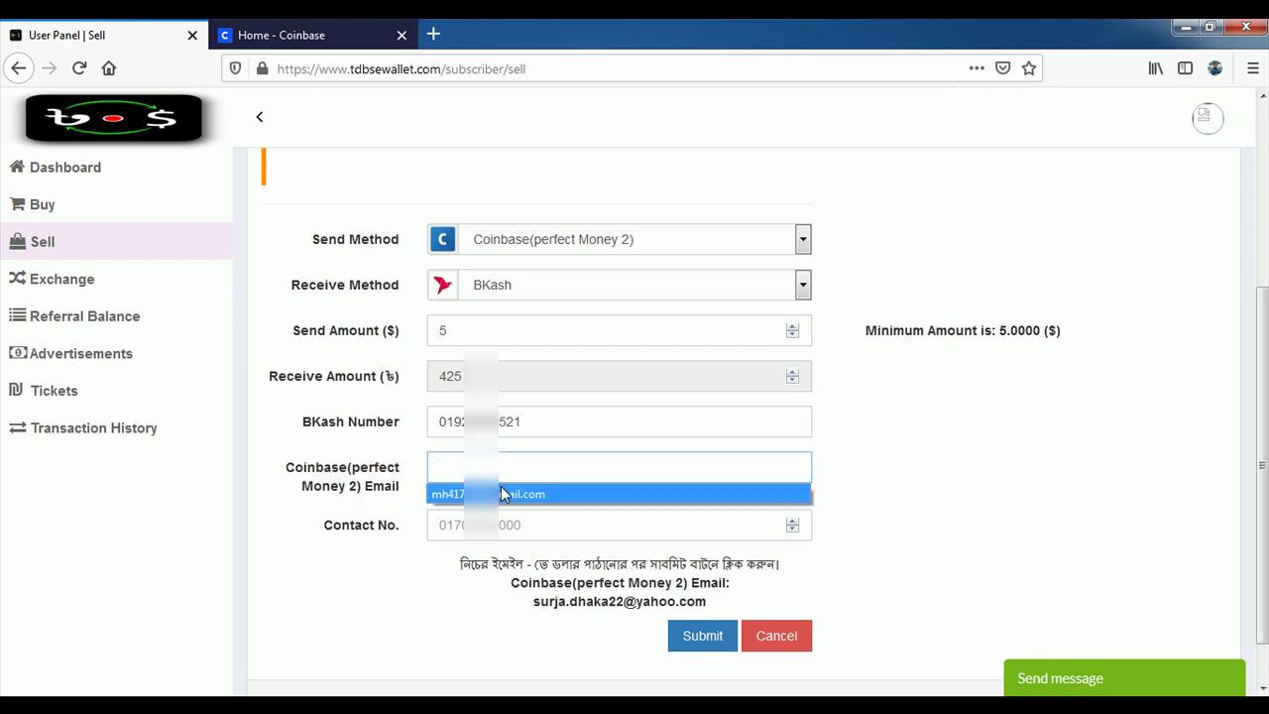
click(502, 490)
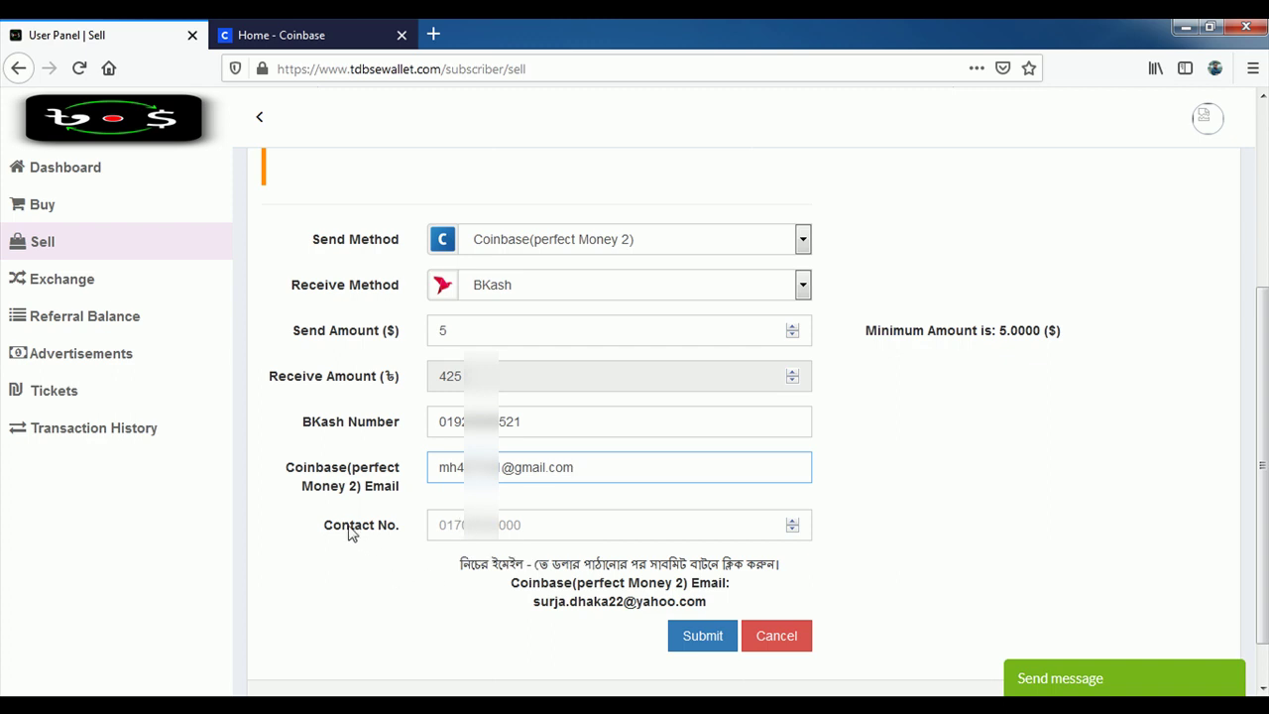
Copy the BKash number into the sell order's contact number field.
drag(532, 416, 442, 419)
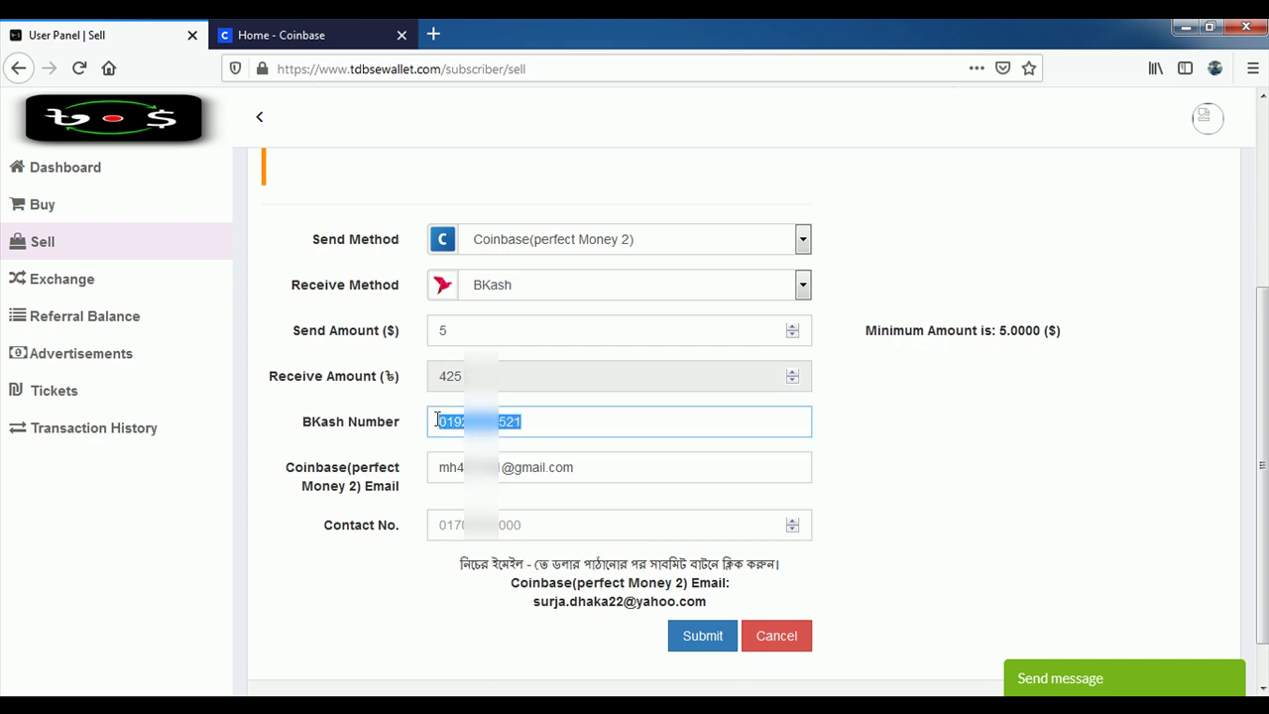
right_click(465, 421)
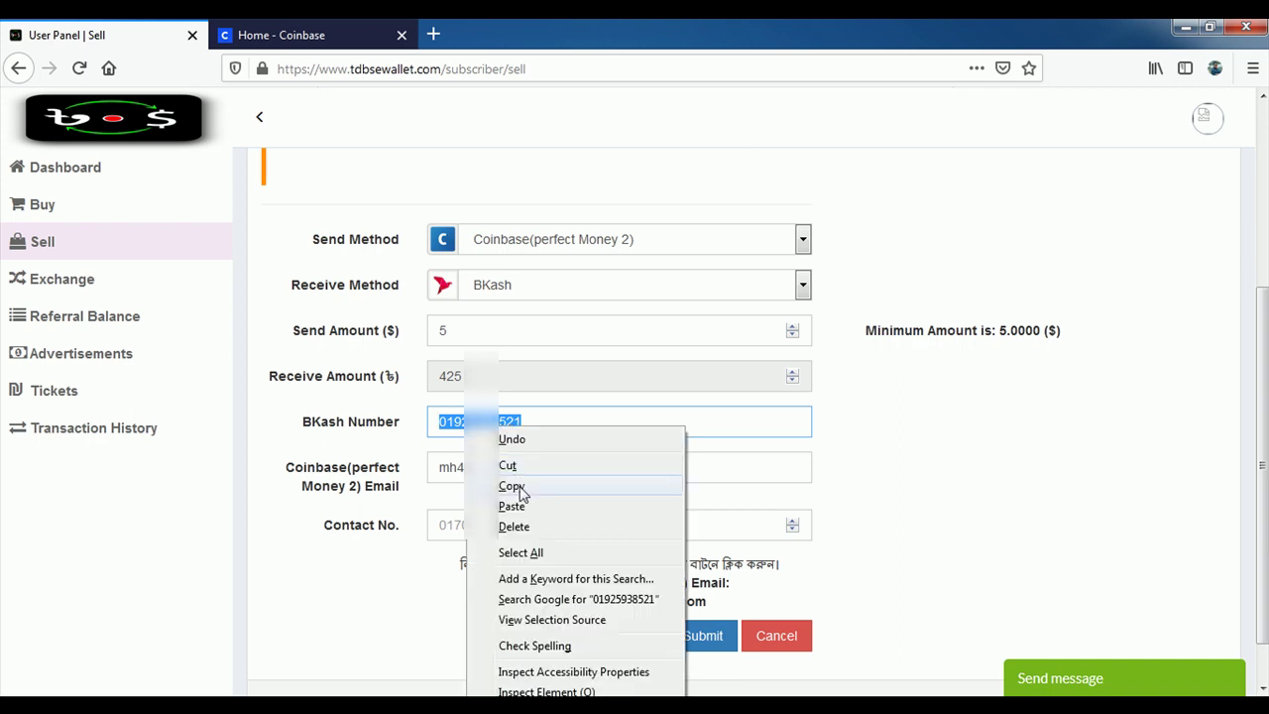
click(514, 484)
right_click(471, 526)
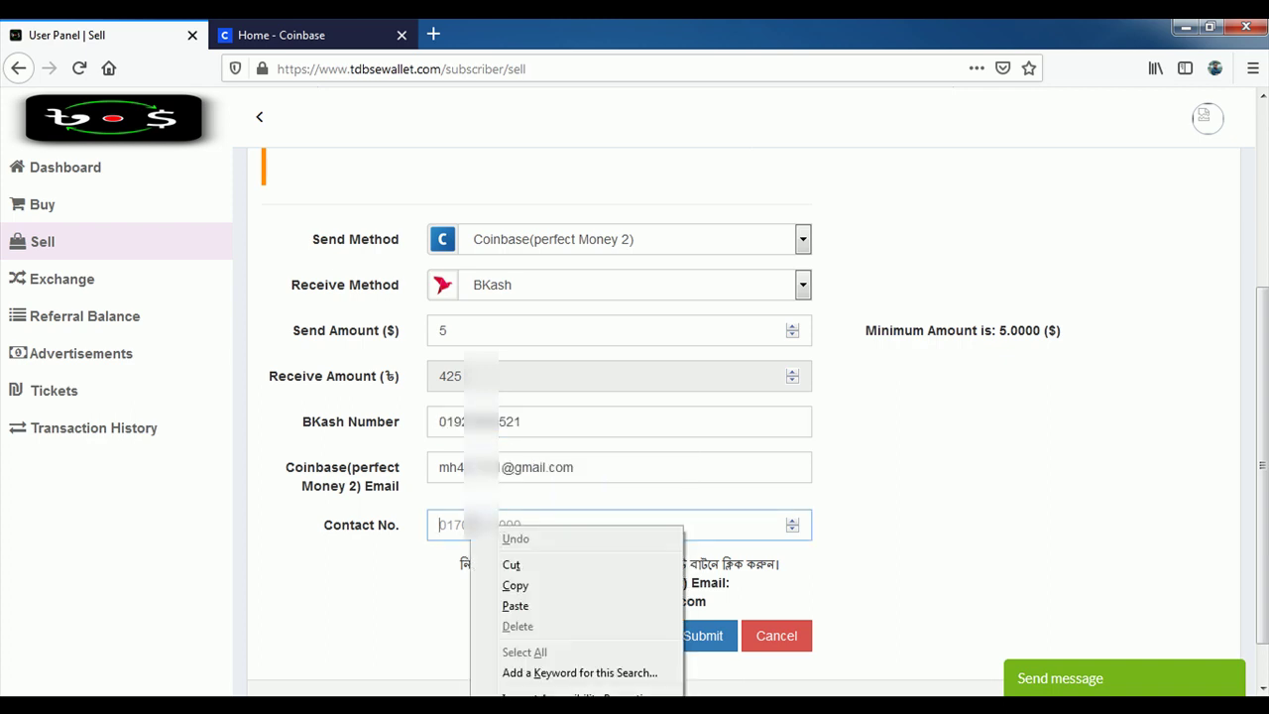
click(515, 606)
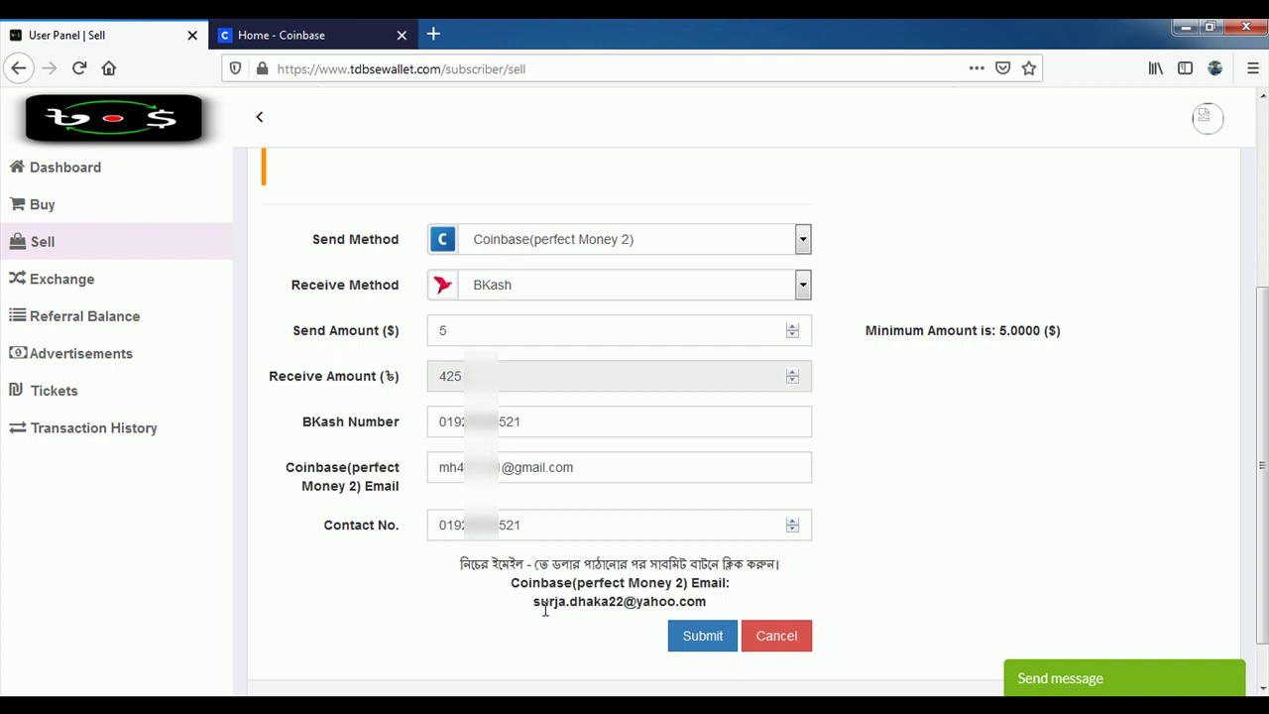
Copy the recipient's Coinbase email from the sell order and open the Bitcoin wallet in Coinbase.
drag(535, 600, 707, 603)
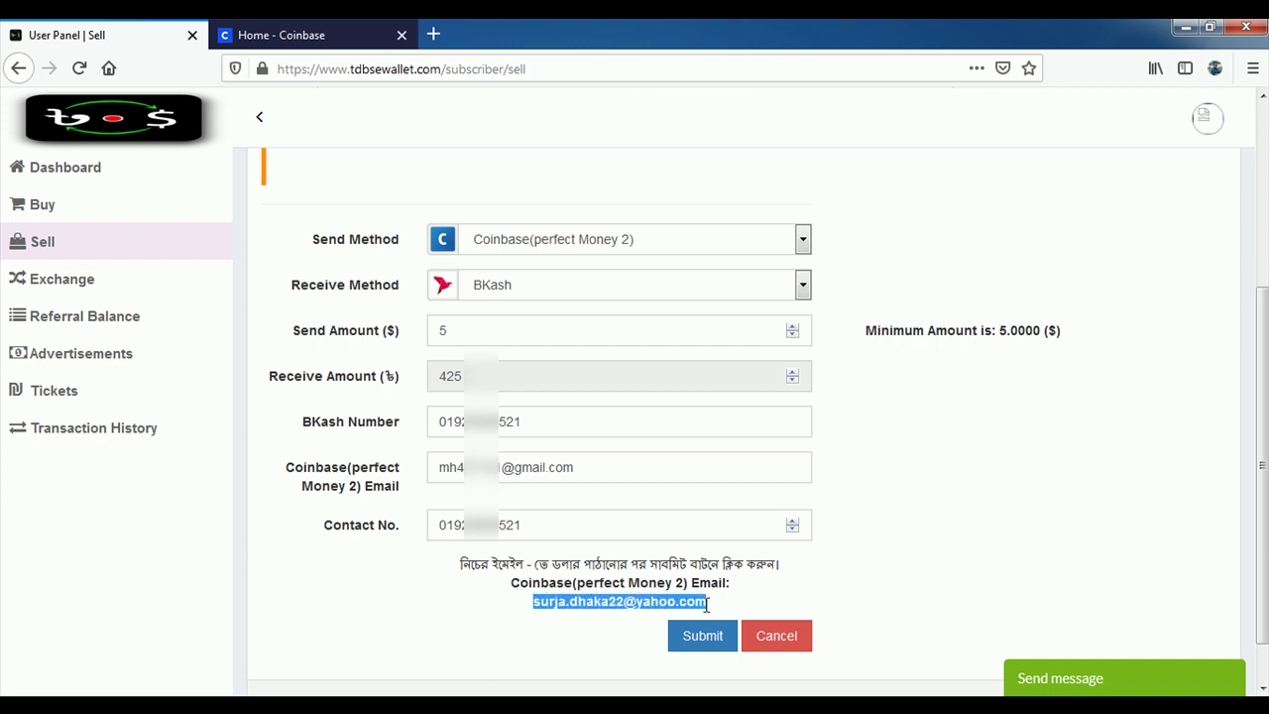
right_click(613, 602)
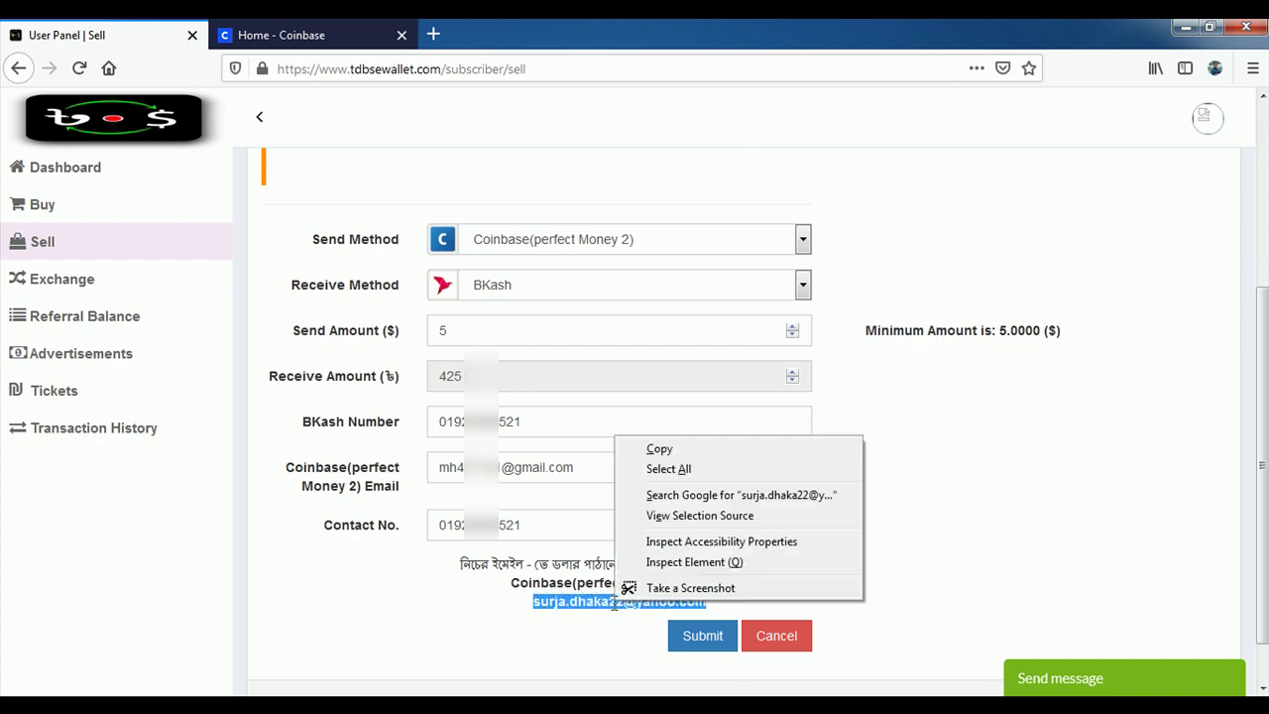
click(656, 449)
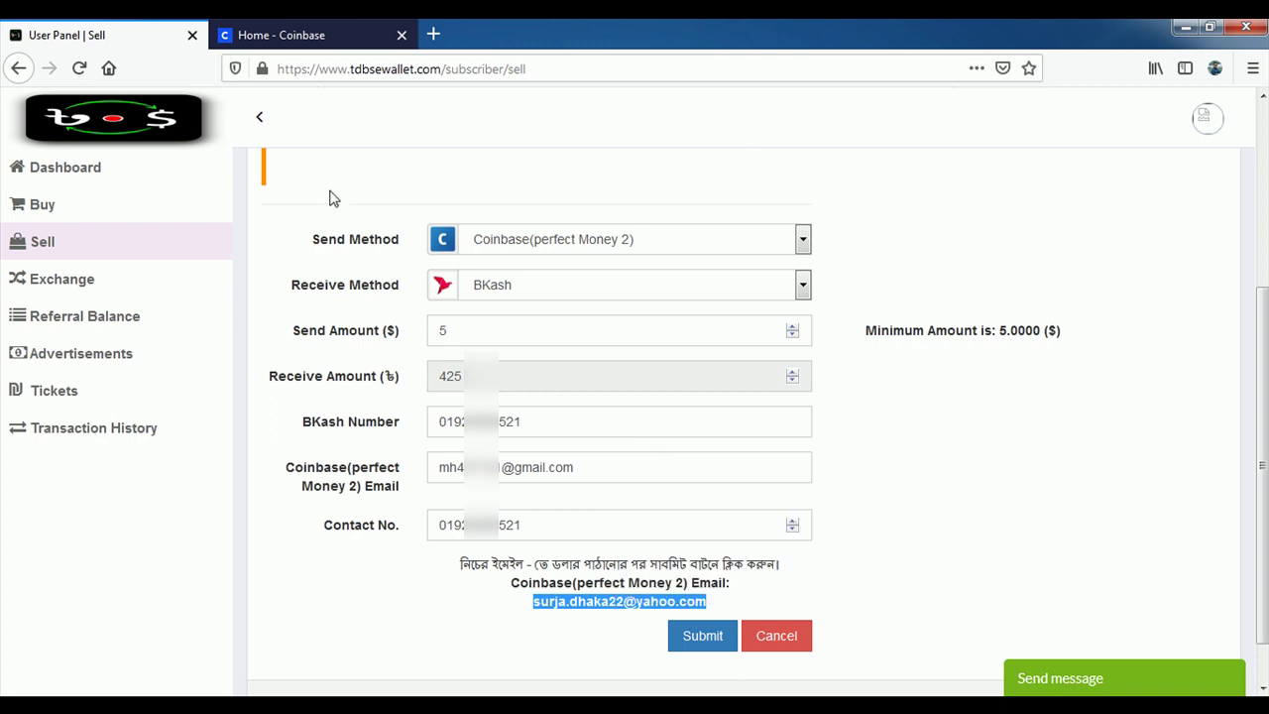
click(327, 32)
scroll(100, 426, down, 5)
scroll(577, 453, down, 4)
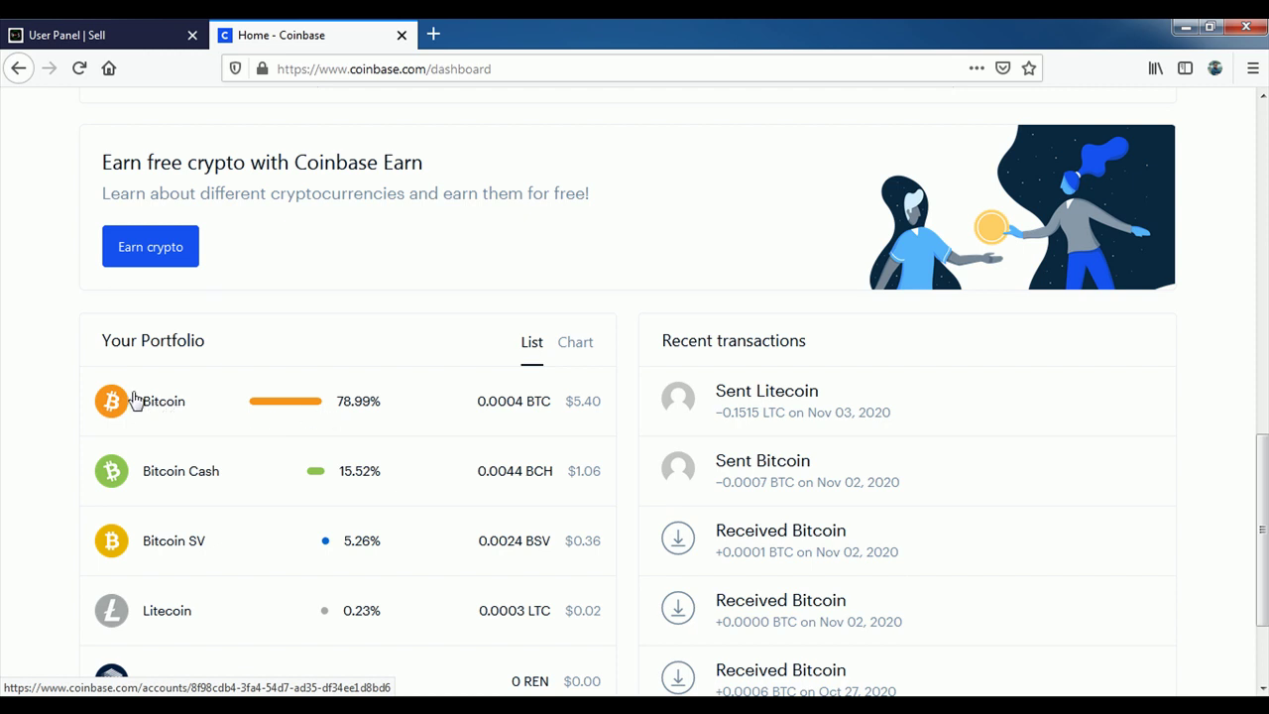
click(168, 399)
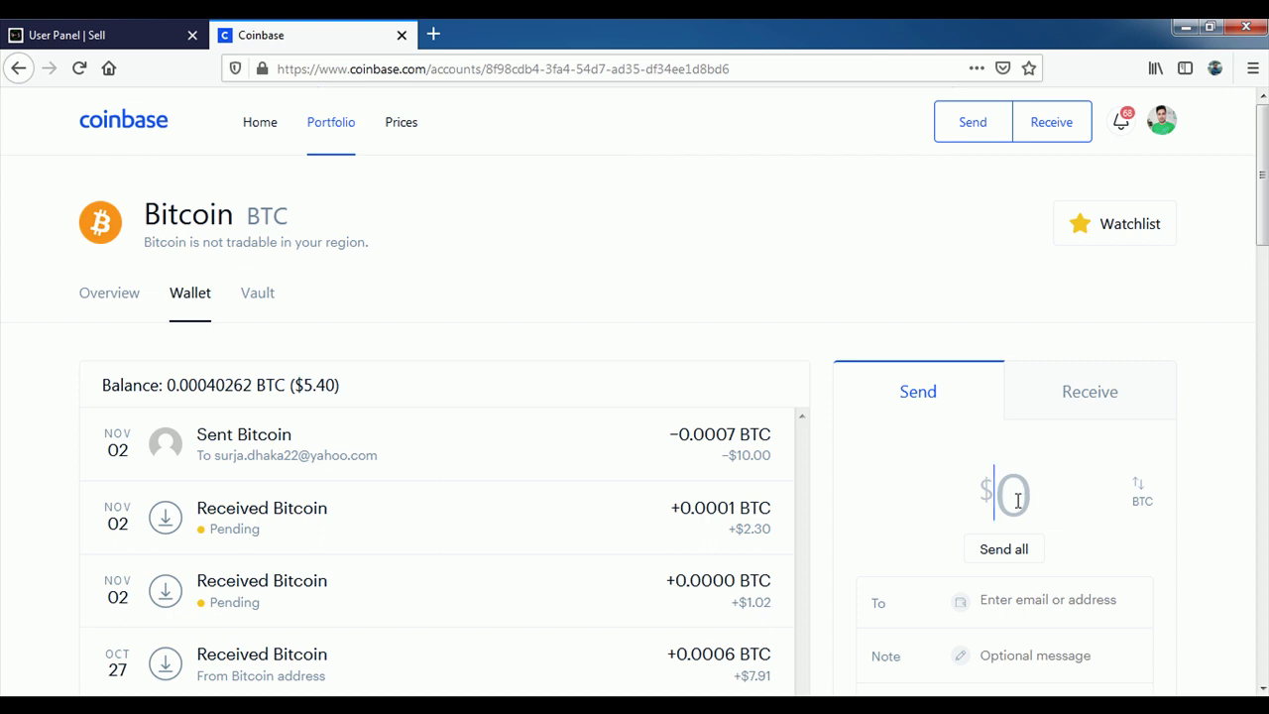
Set the Bitcoin send amount to $5 and paste the copied email as the recipient.
text(5)
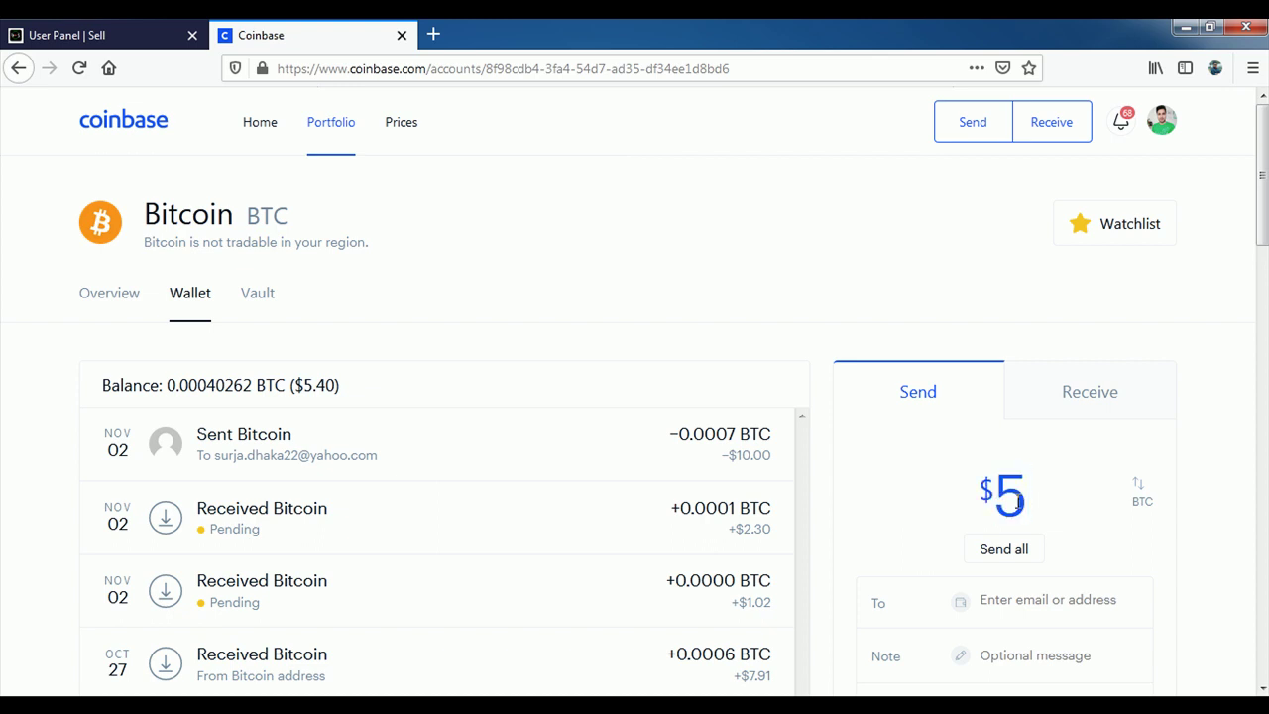
scroll(1018, 502, down, 2)
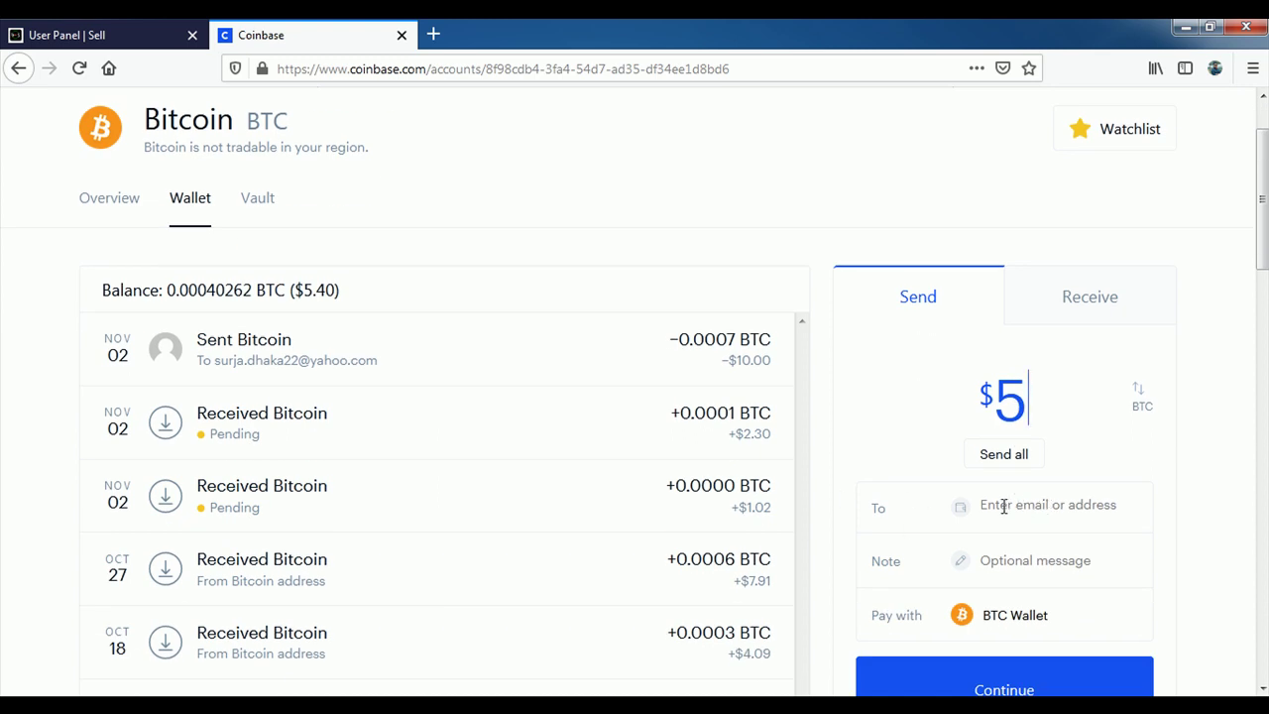
right_click(1009, 505)
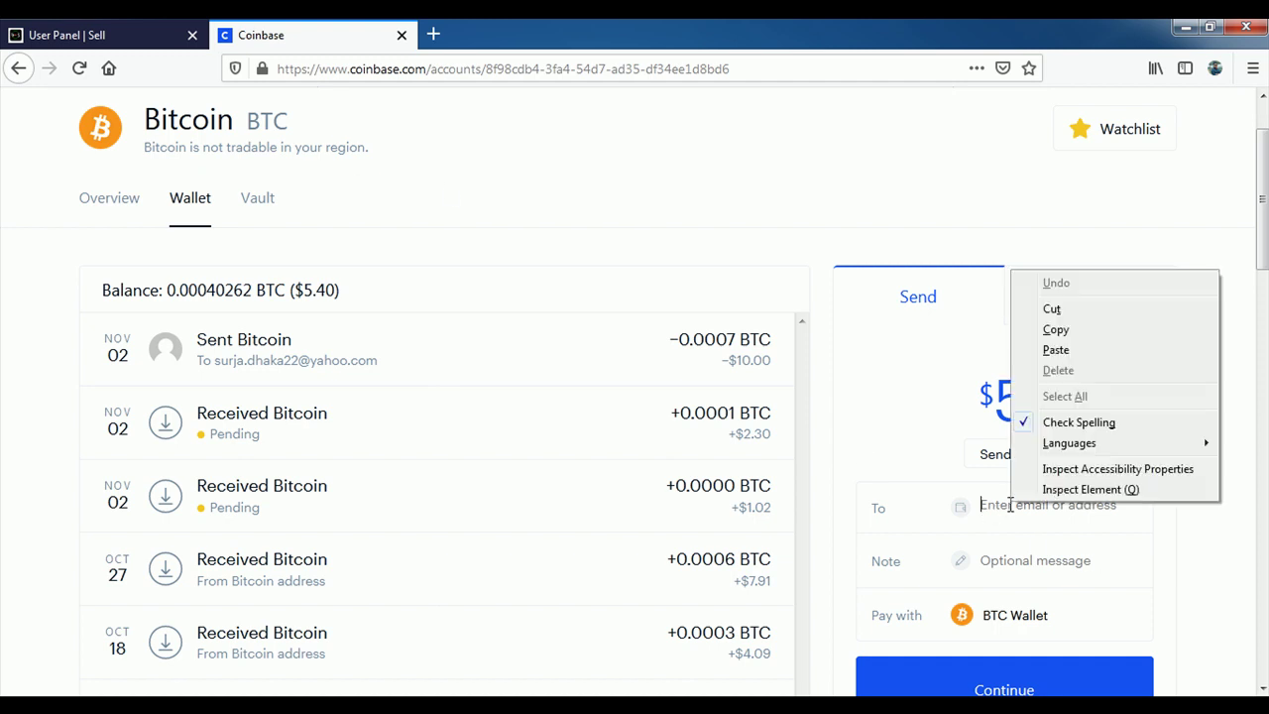
click(1054, 349)
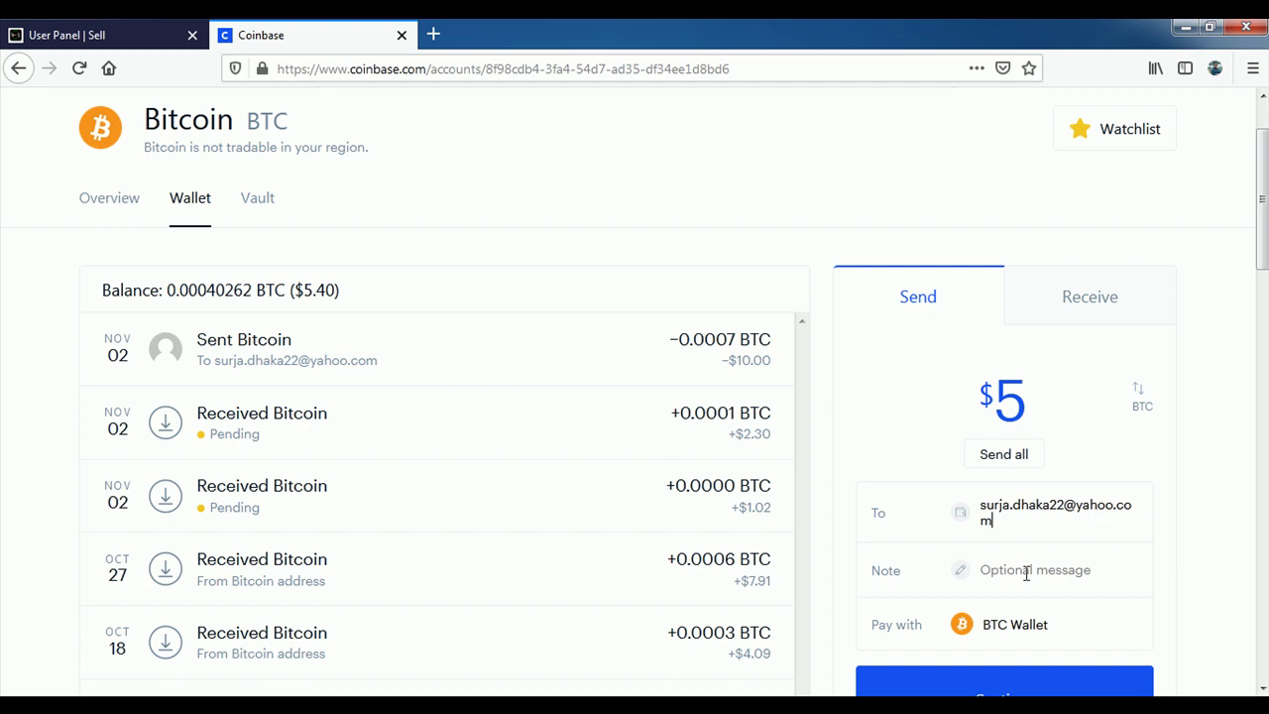
Read the TDBSE Wallet sell order notice on what to write in the note of a Coinbase transfer.
click(61, 30)
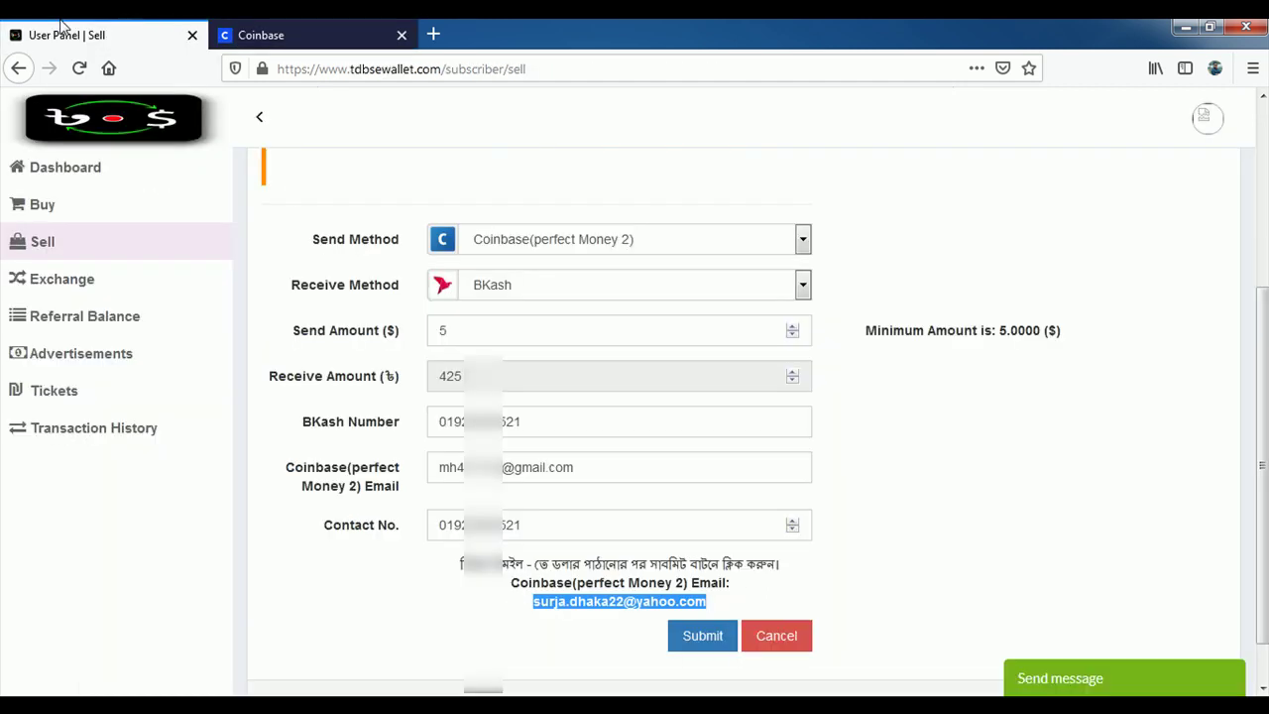
click(461, 640)
scroll(436, 625, up, 3)
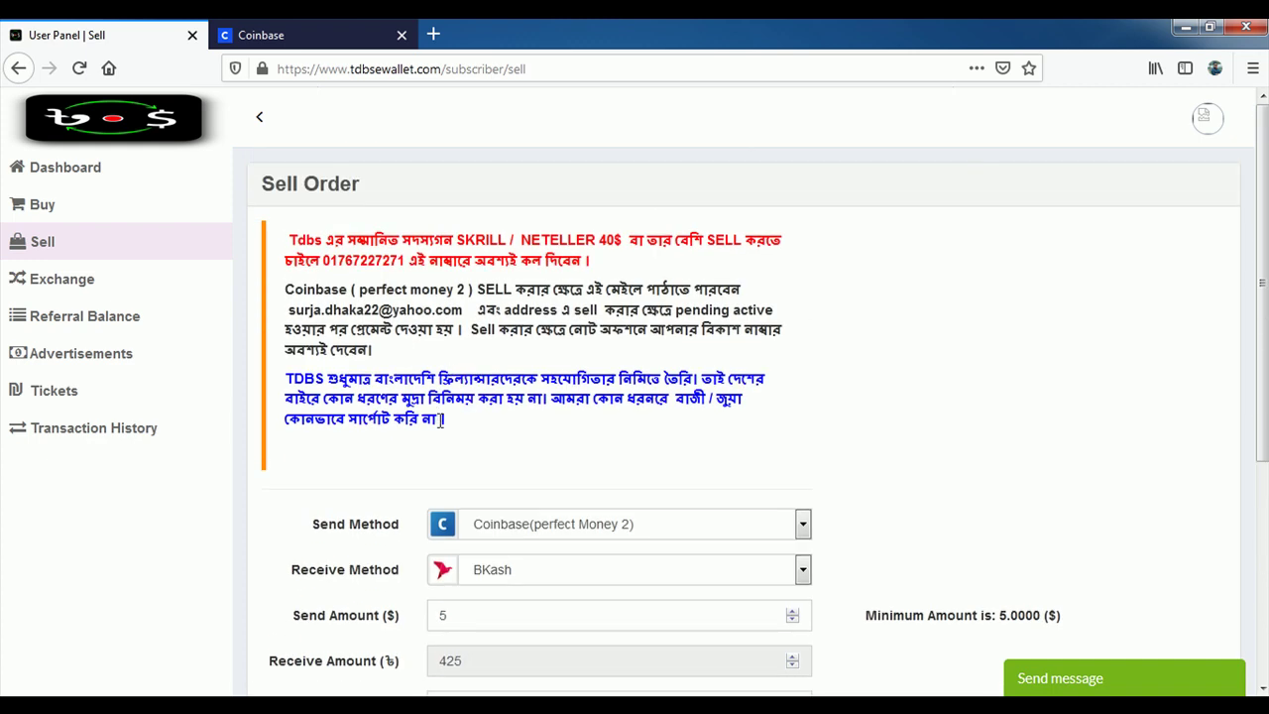
drag(374, 352, 474, 340)
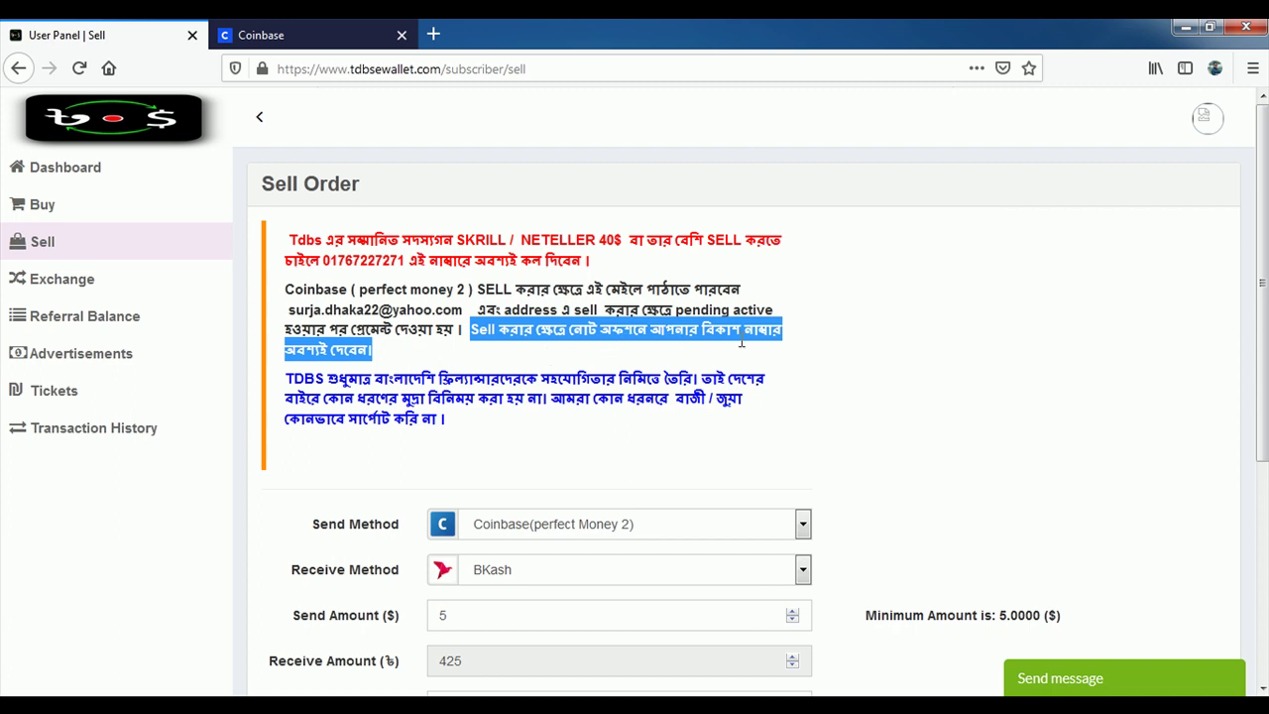
click(303, 489)
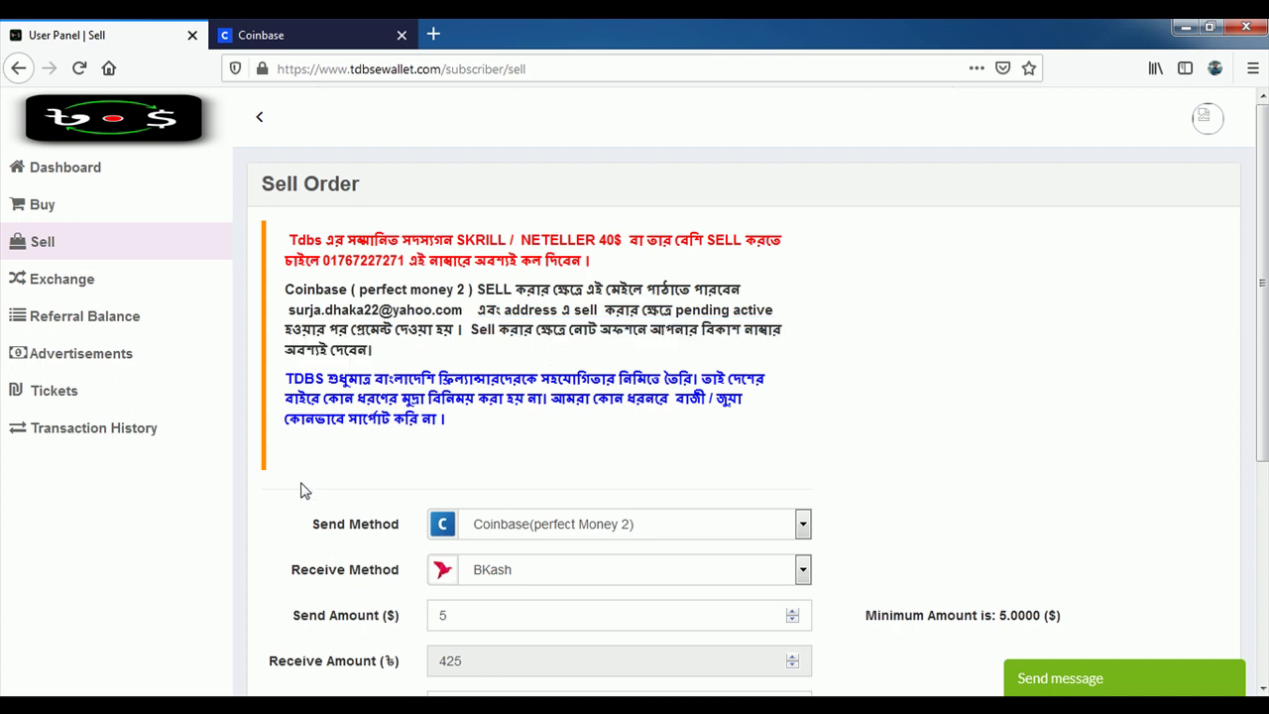
Copy the sell order's BKash number and enter it in the Coinbase send form's note, preceded by "bkash".
scroll(290, 487, down, 1)
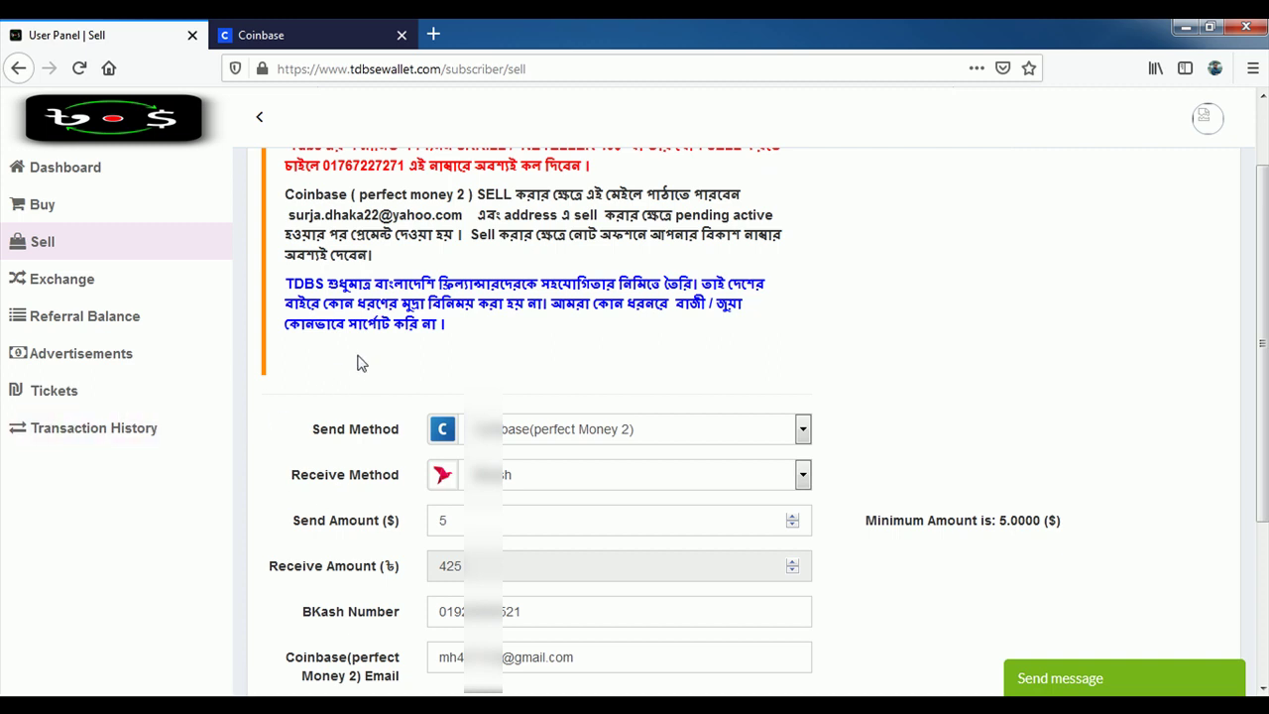
scroll(347, 378, down, 1)
scroll(347, 378, down, 1)
drag(541, 417, 433, 418)
right_click(494, 424)
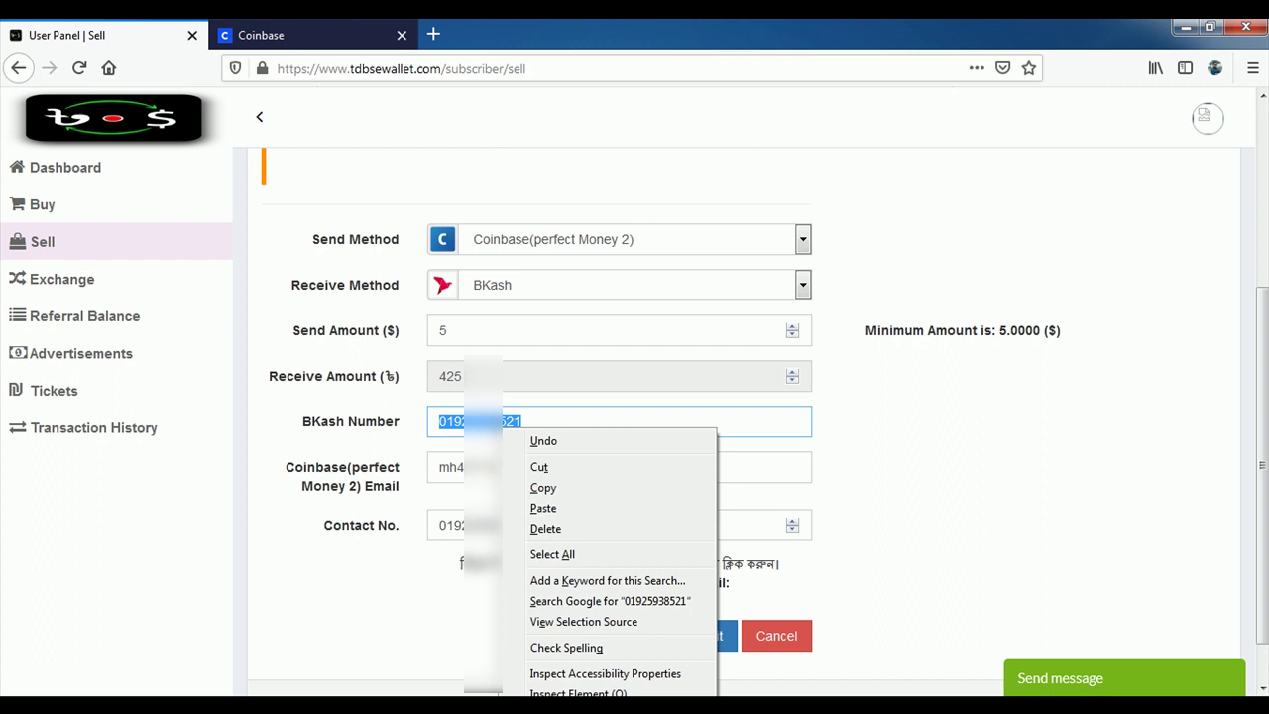
click(564, 491)
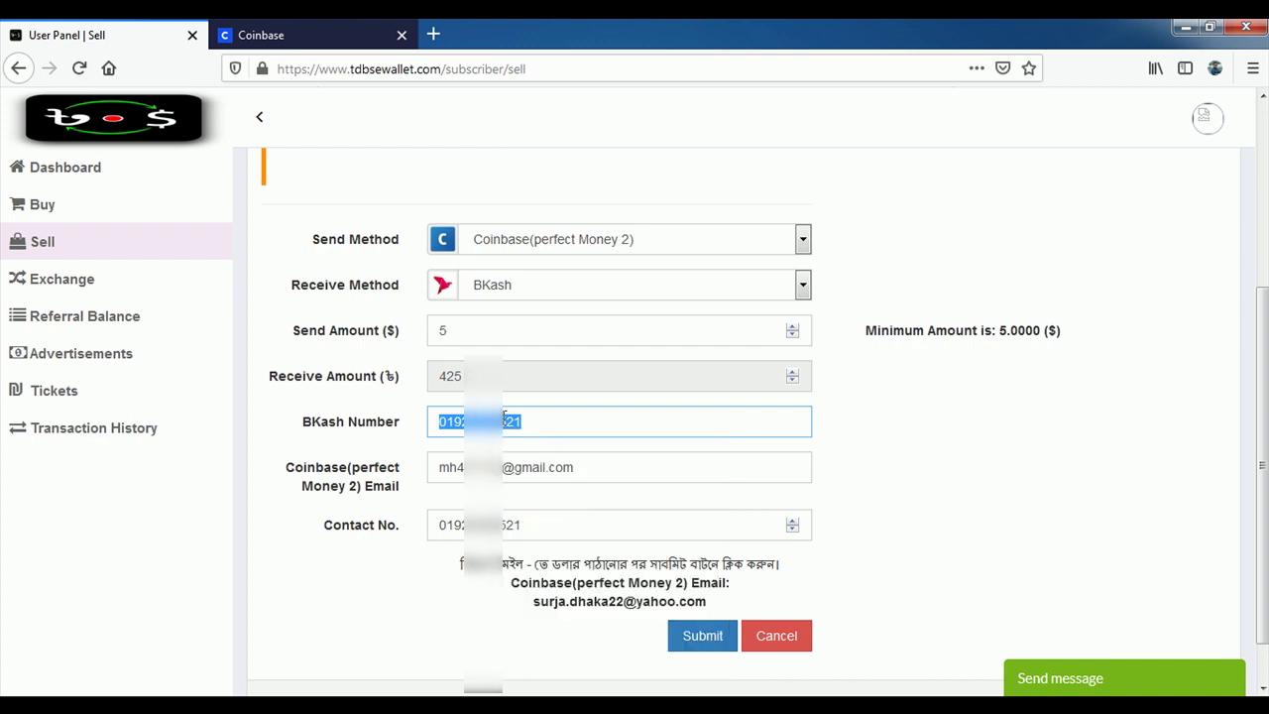
click(326, 26)
click(997, 569)
text(bkash 0192xxxx521)
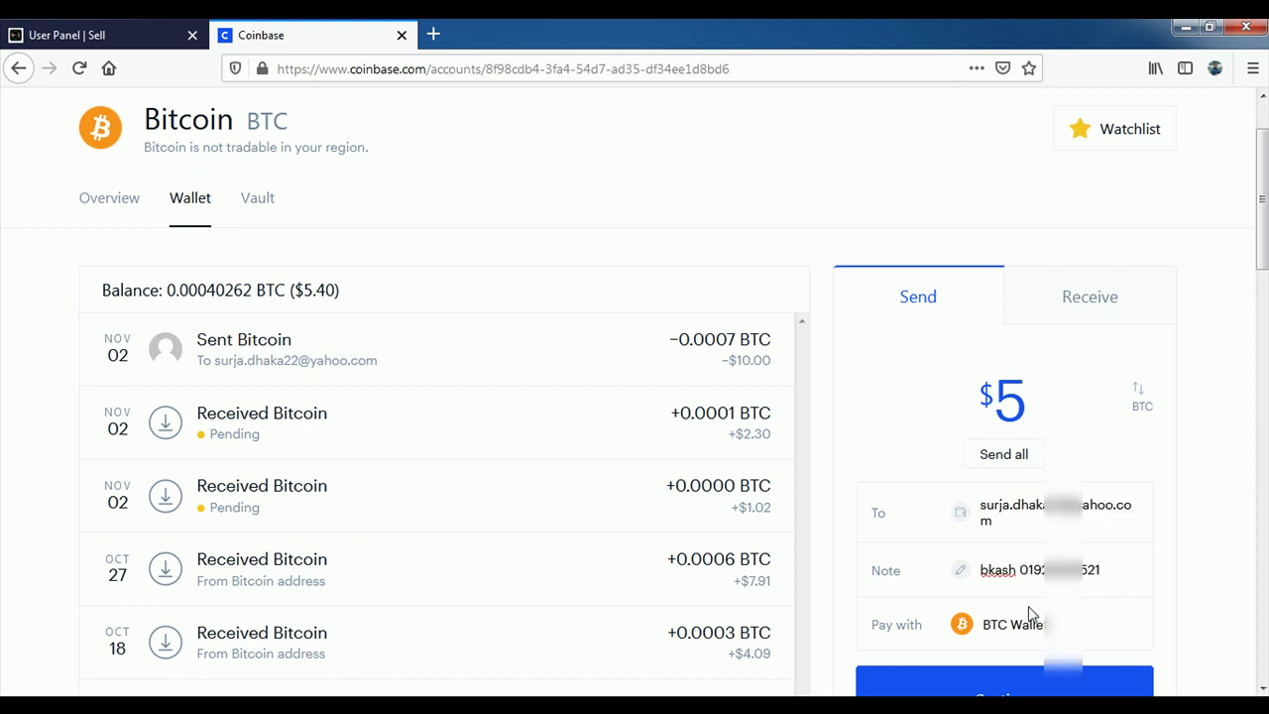
Review the filled-in Coinbase send form and return to the TDBSE Wallet sell order.
scroll(1005, 618, down, 1)
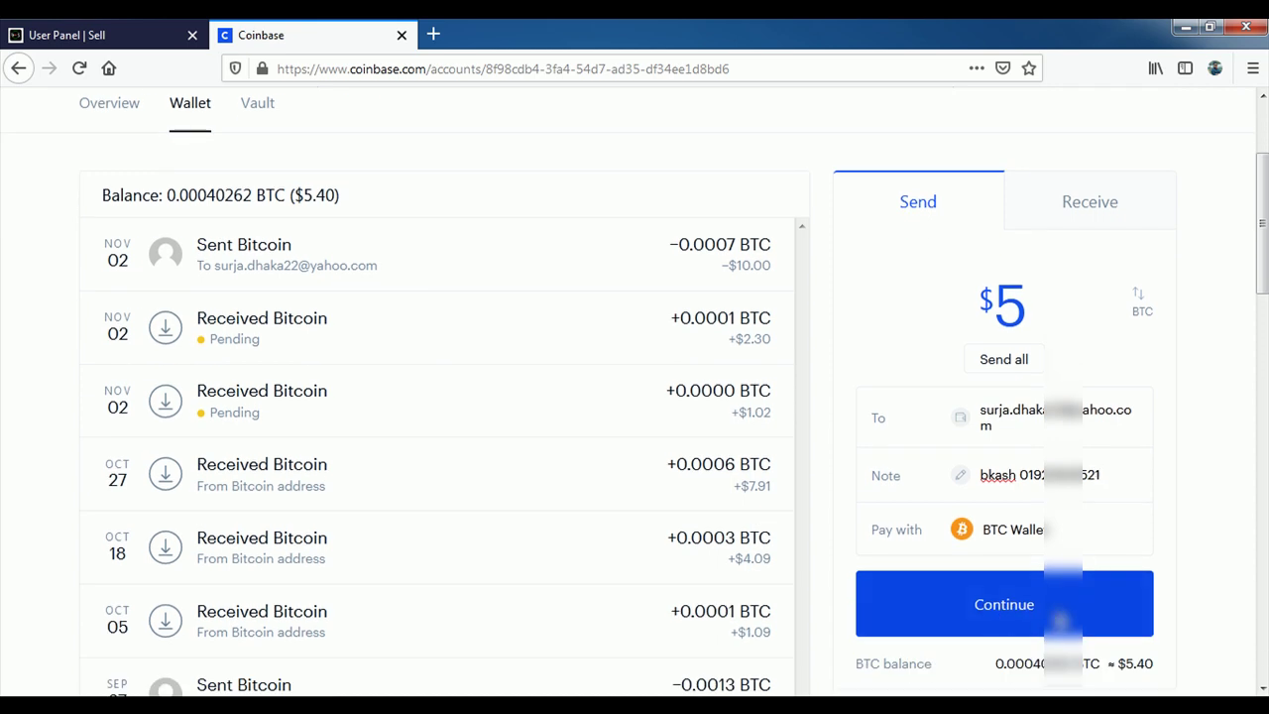
click(60, 36)
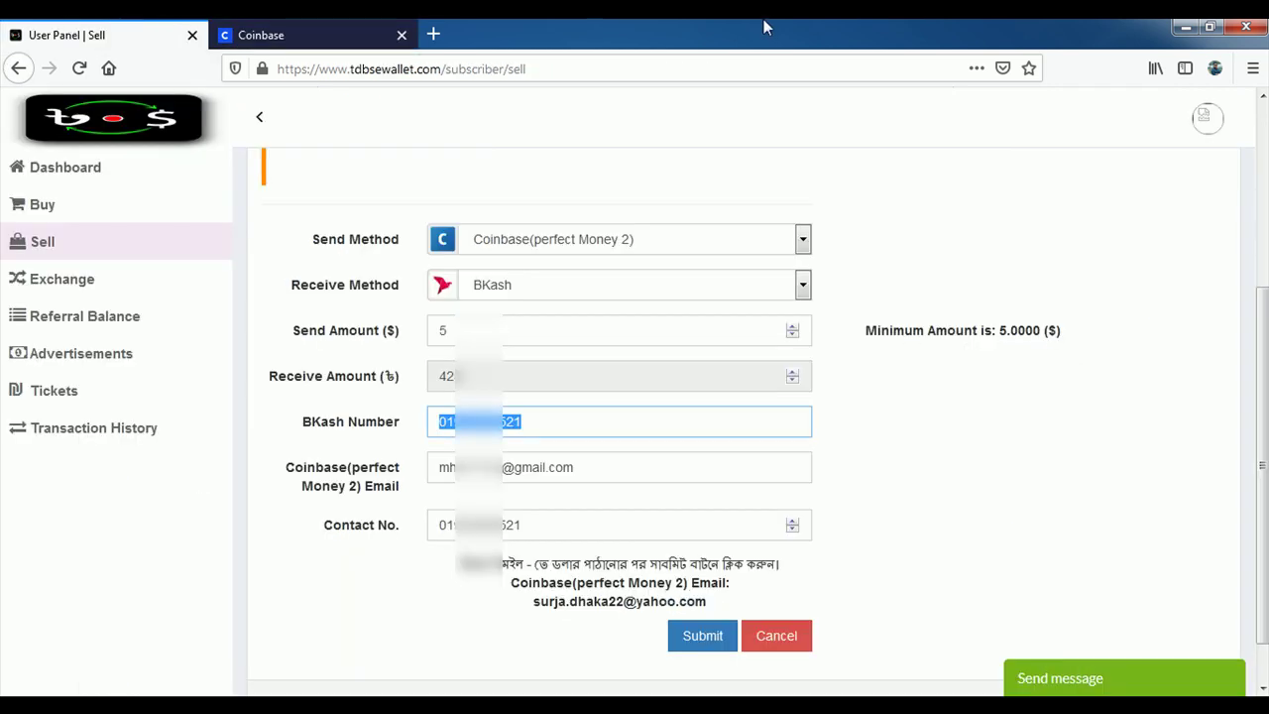
click(403, 684)
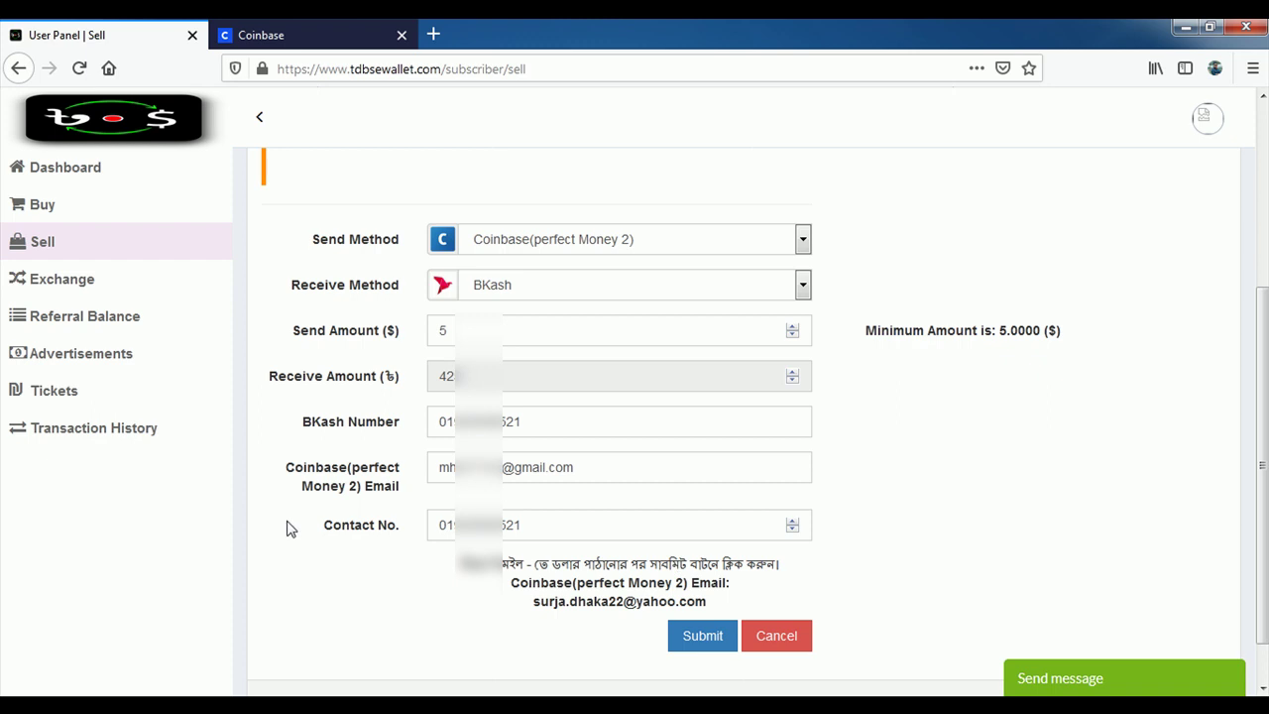